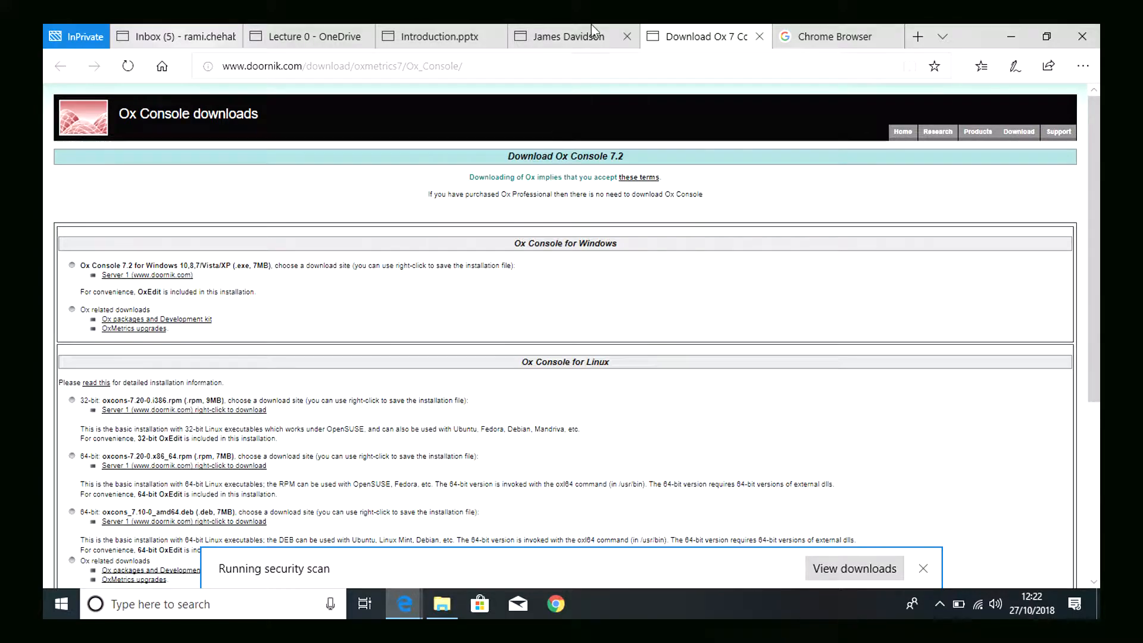
# Step: Open the Time Series Modelling website through the software page of its author's personal site
pyautogui.moveTo(588, 34)
pyautogui.click(574, 44)
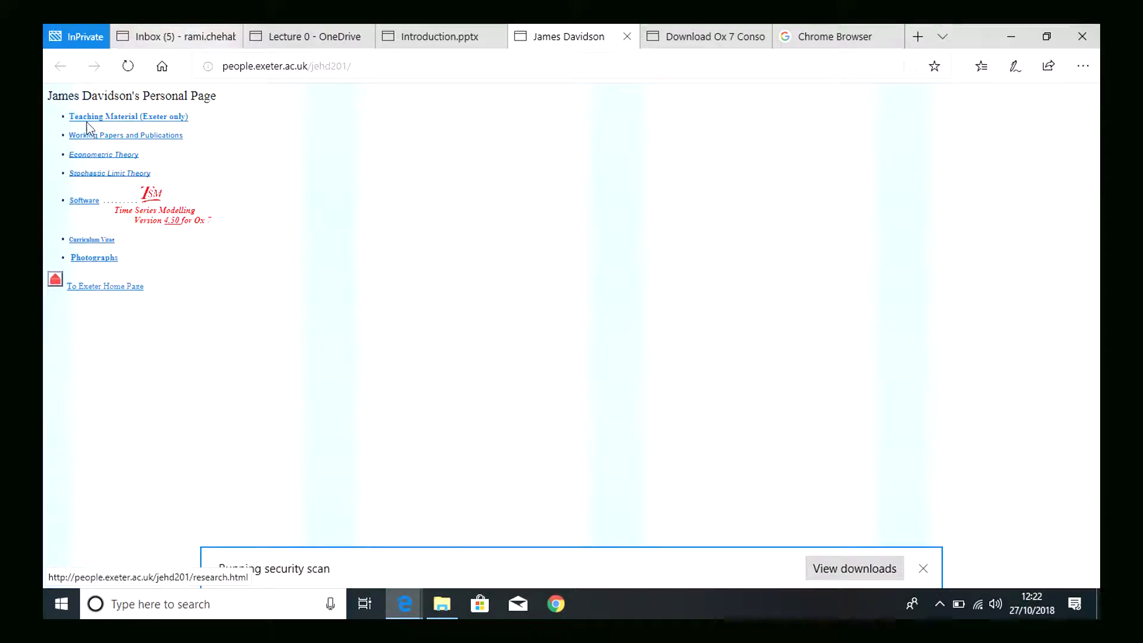
pyautogui.click(91, 202)
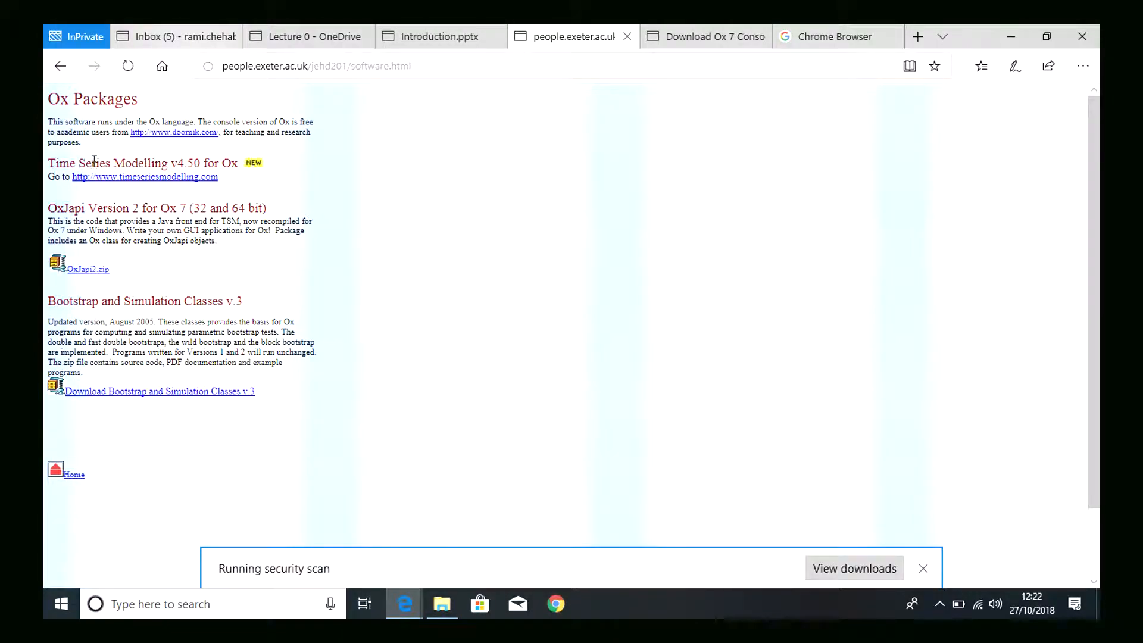
pyautogui.click(91, 181)
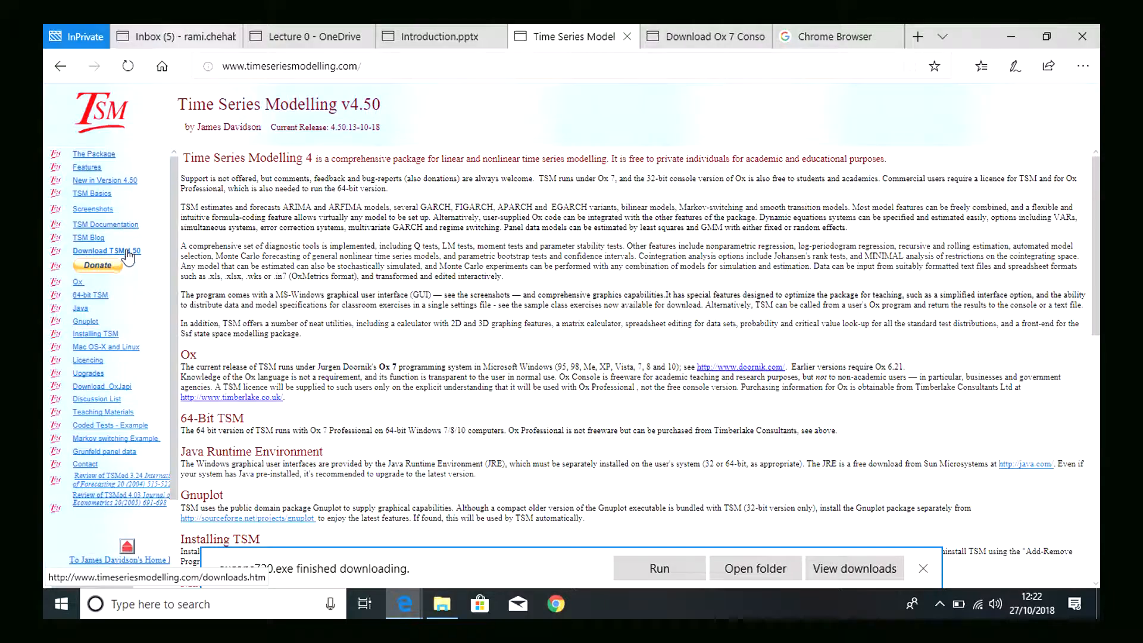
# Step: View the TSM documentation list and open the Download TSM 4.50 page
pyautogui.click(128, 252)
pyautogui.click(127, 228)
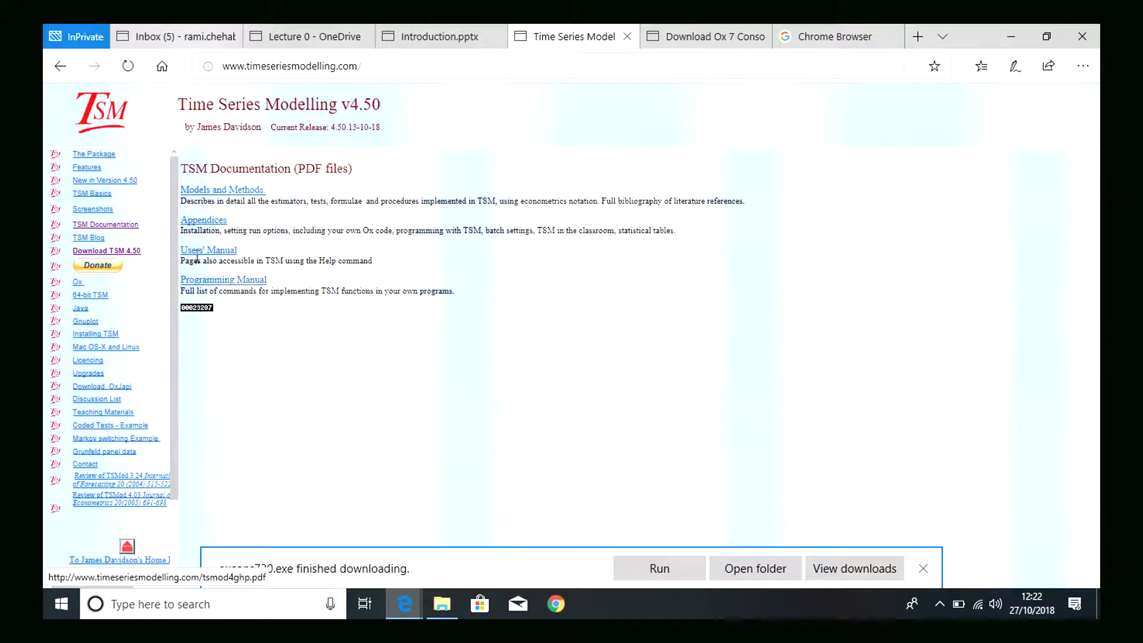
pyautogui.click(134, 252)
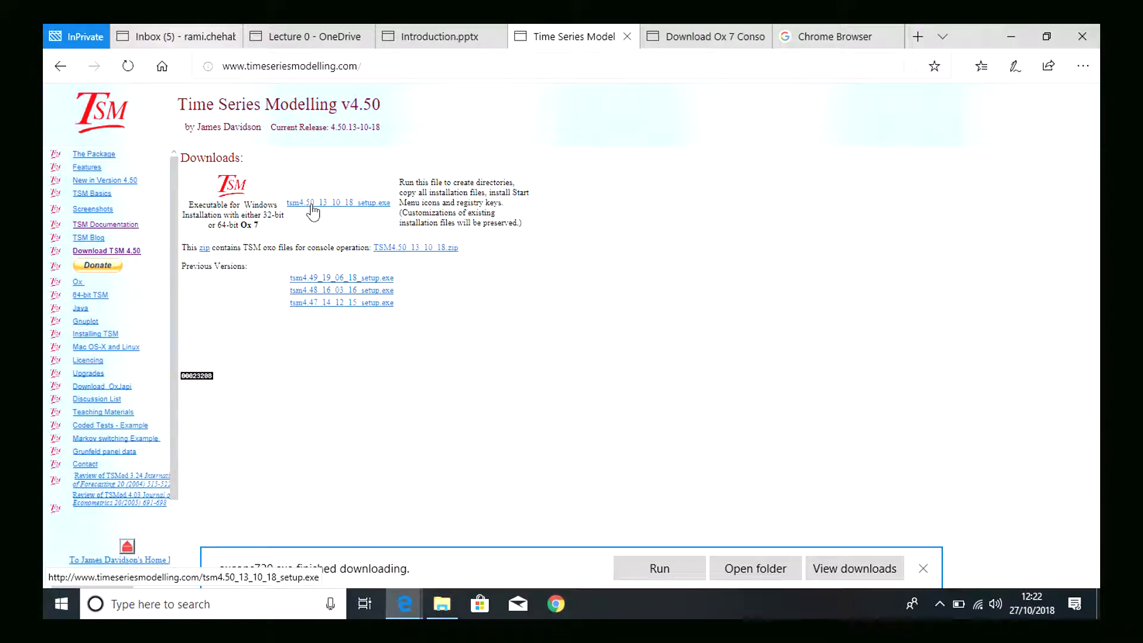
# Step: Launch oxcons720.exe from the Downloads folder and allow it to make changes to the device
pyautogui.click(734, 561)
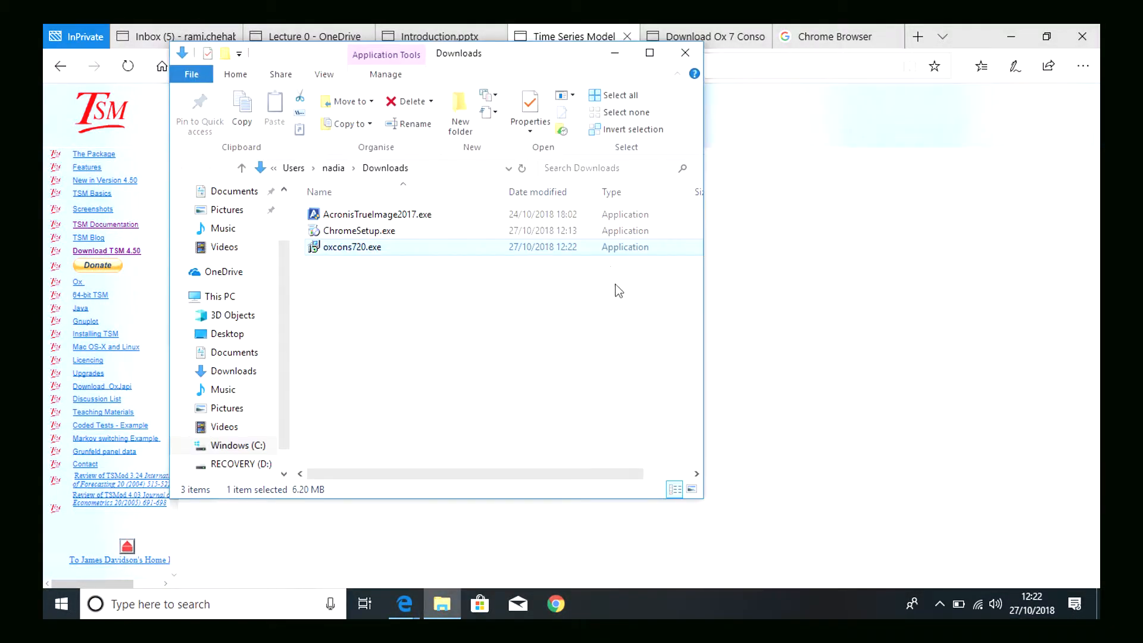
pyautogui.doubleClick(369, 247)
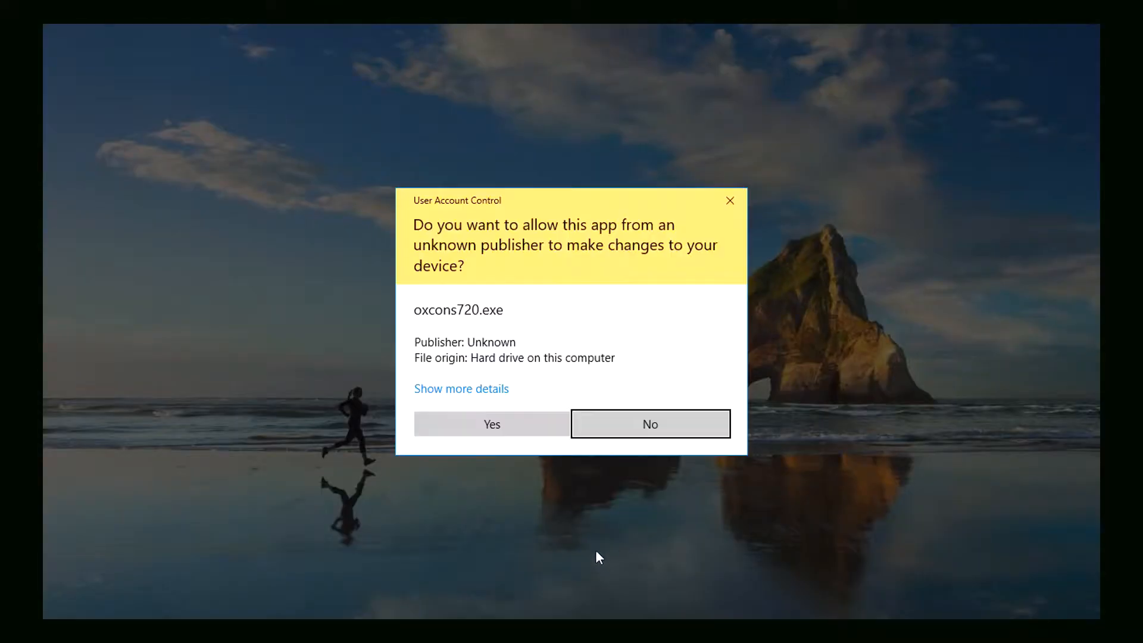
pyautogui.click(522, 431)
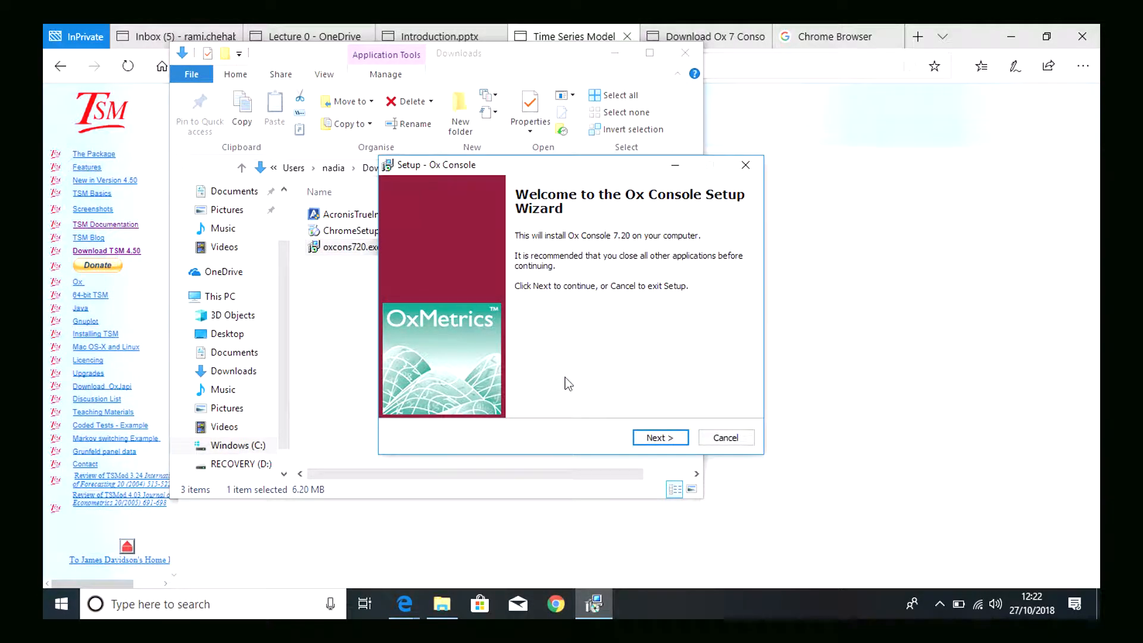
# Step: Accept the Ox Console licence agreement and continue past the setup information page
pyautogui.click(668, 437)
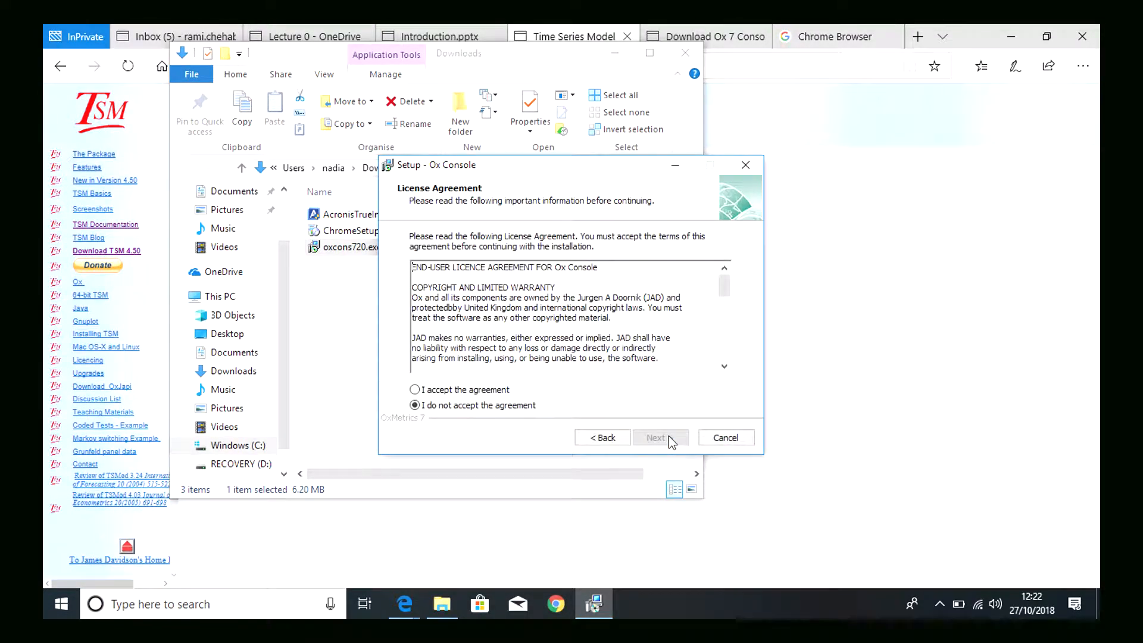
pyautogui.click(459, 390)
pyautogui.click(671, 441)
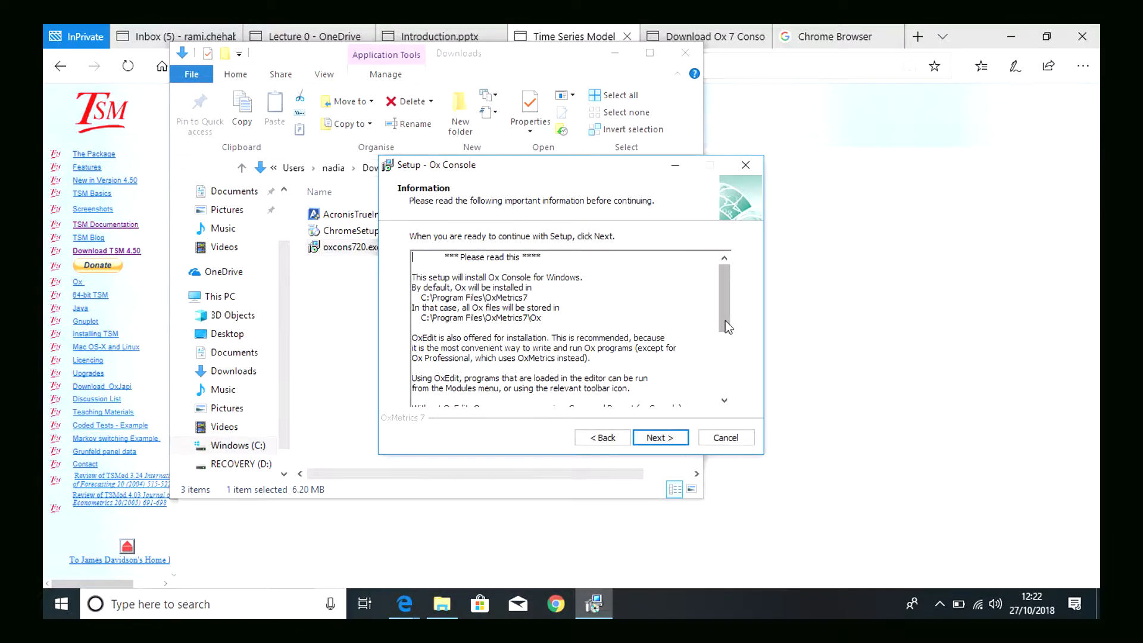
pyautogui.scroll(-5, 676, 443)
pyautogui.click(671, 440)
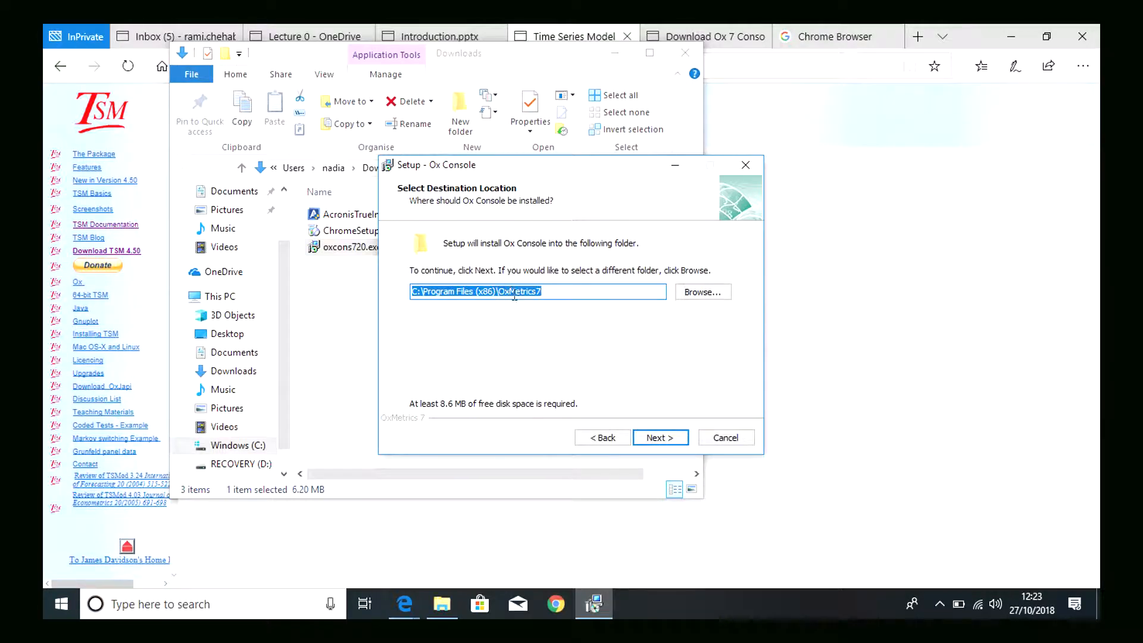
# Step: Install Ox Console in the default folder with both OxEdit tasks and finish the setup without starting OxEdit
pyautogui.click(669, 440)
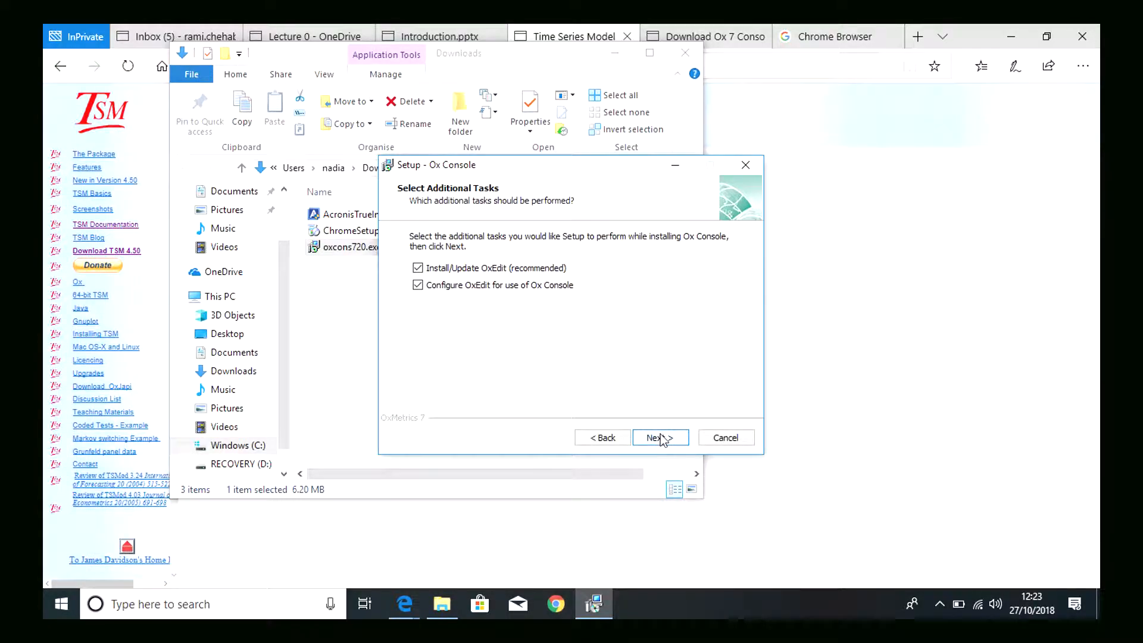
pyautogui.click(660, 437)
pyautogui.click(659, 437)
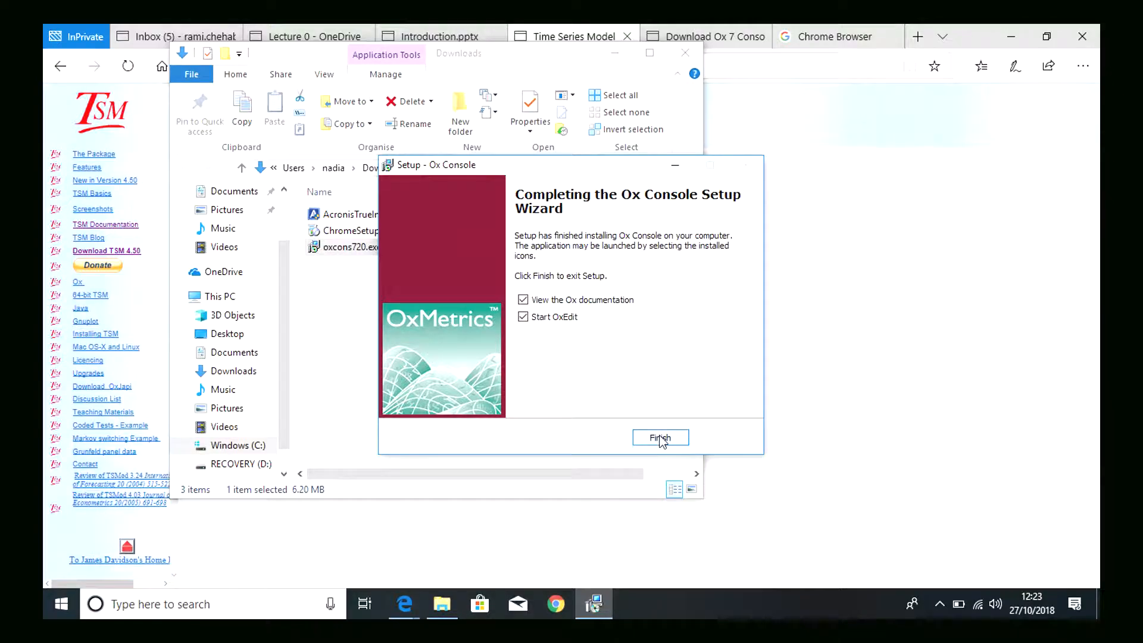
pyautogui.click(559, 317)
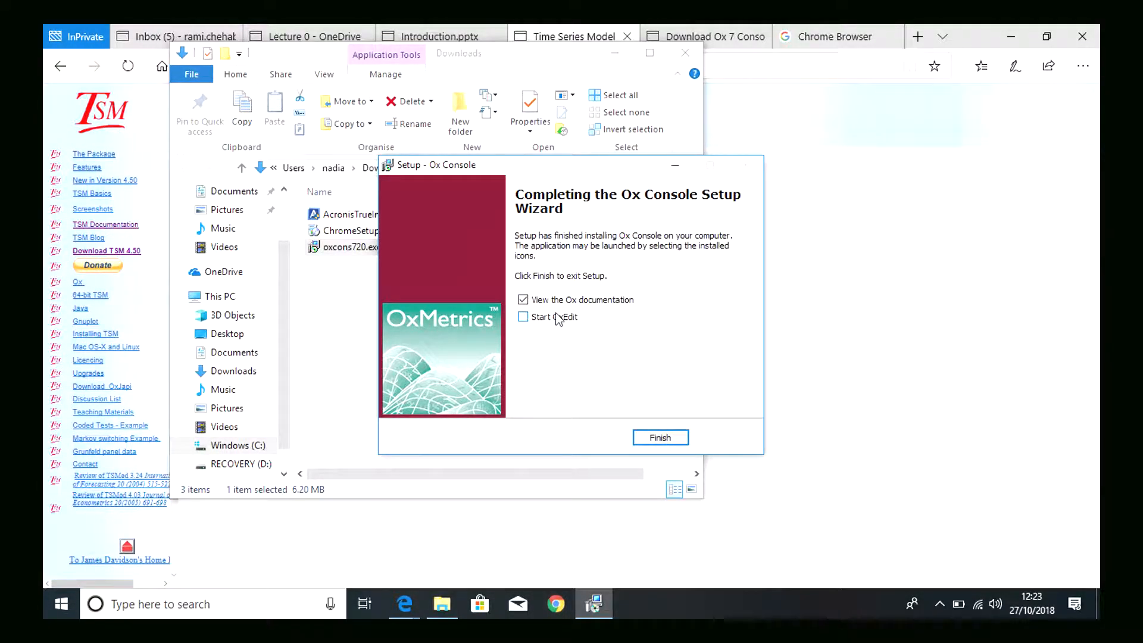
pyautogui.click(663, 439)
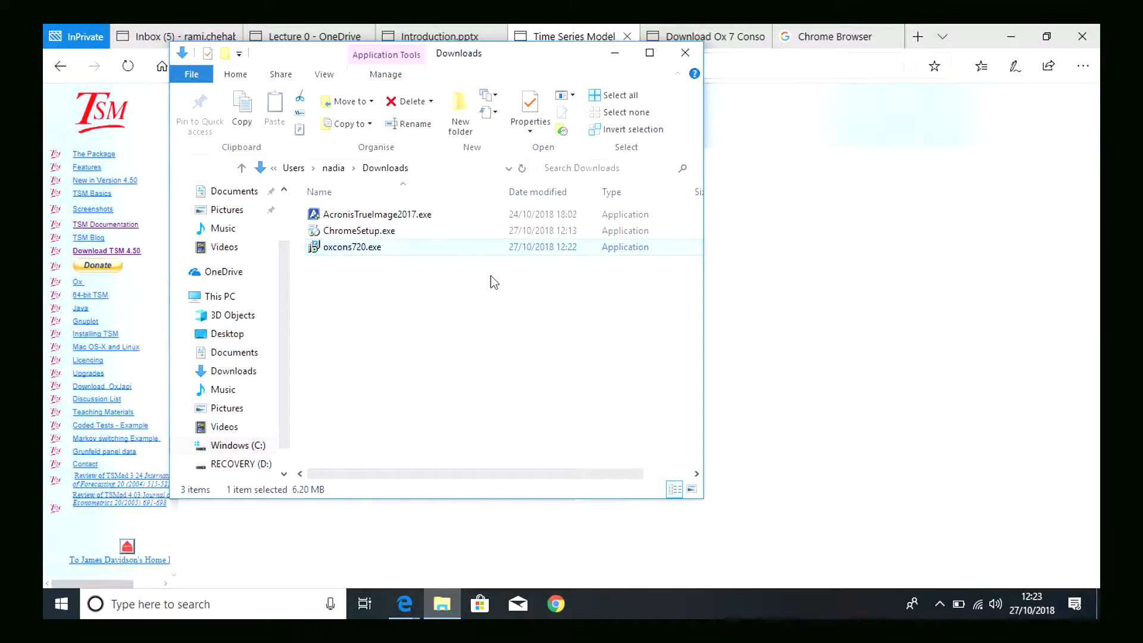
# Step: Open the Java download page for Windows 10 from the Links slide of Introduction.pptx
pyautogui.click(816, 268)
pyautogui.click(429, 37)
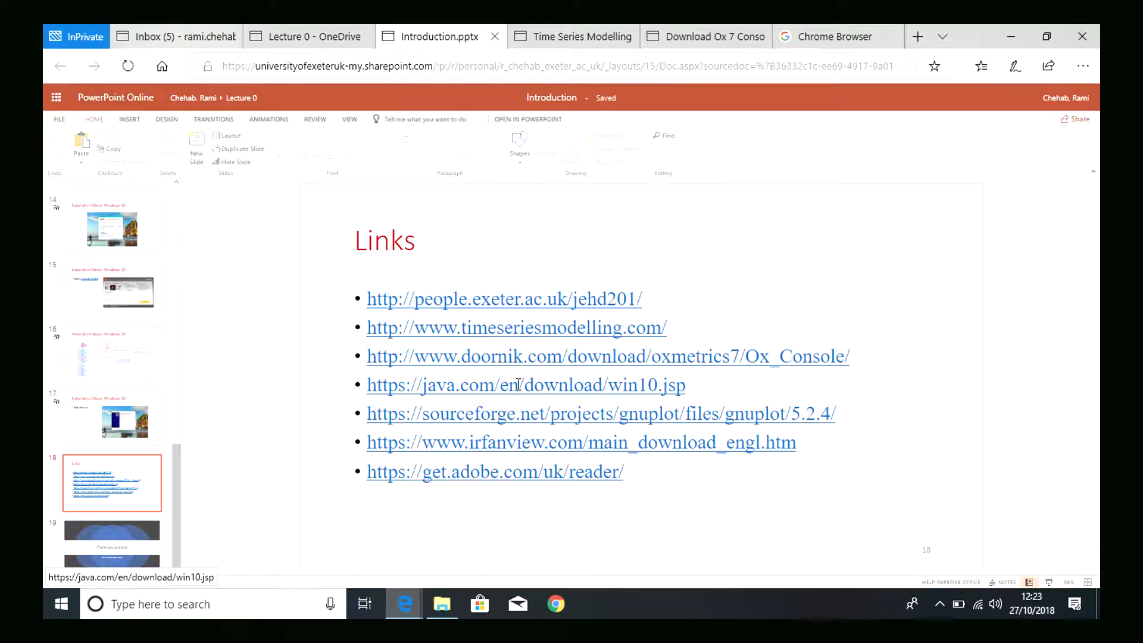
pyautogui.keyDown('ctrl'); pyautogui.click(518, 384); pyautogui.keyUp('ctrl')
pyautogui.click(727, 33)
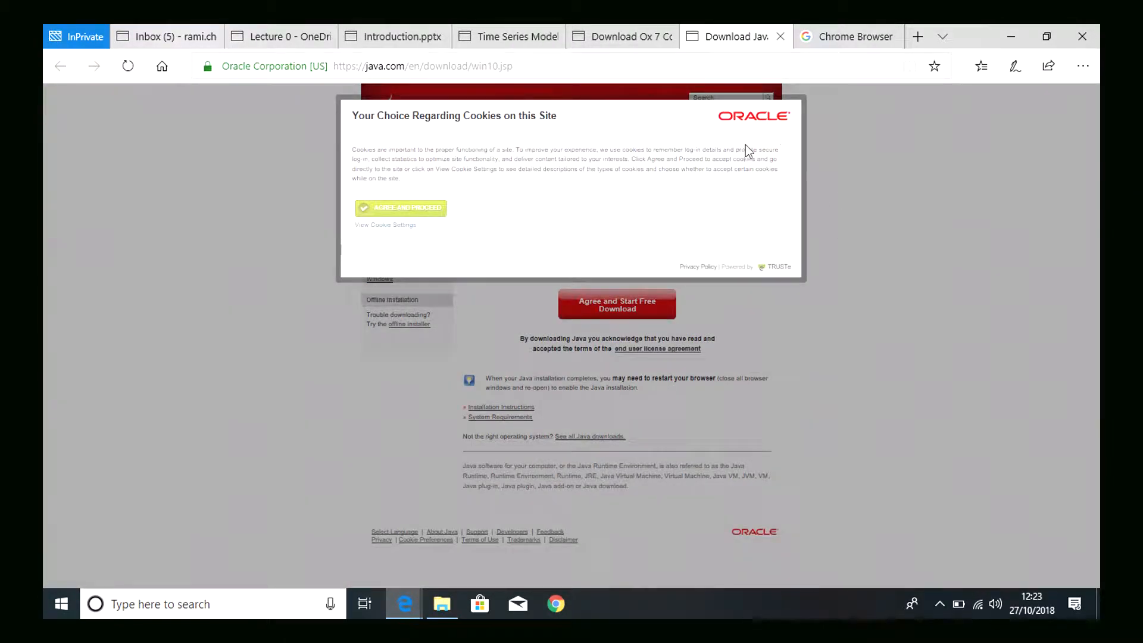
# Step: Accept the cookies on the Java site and save the JavaSetup8u191.exe installer
pyautogui.click(405, 209)
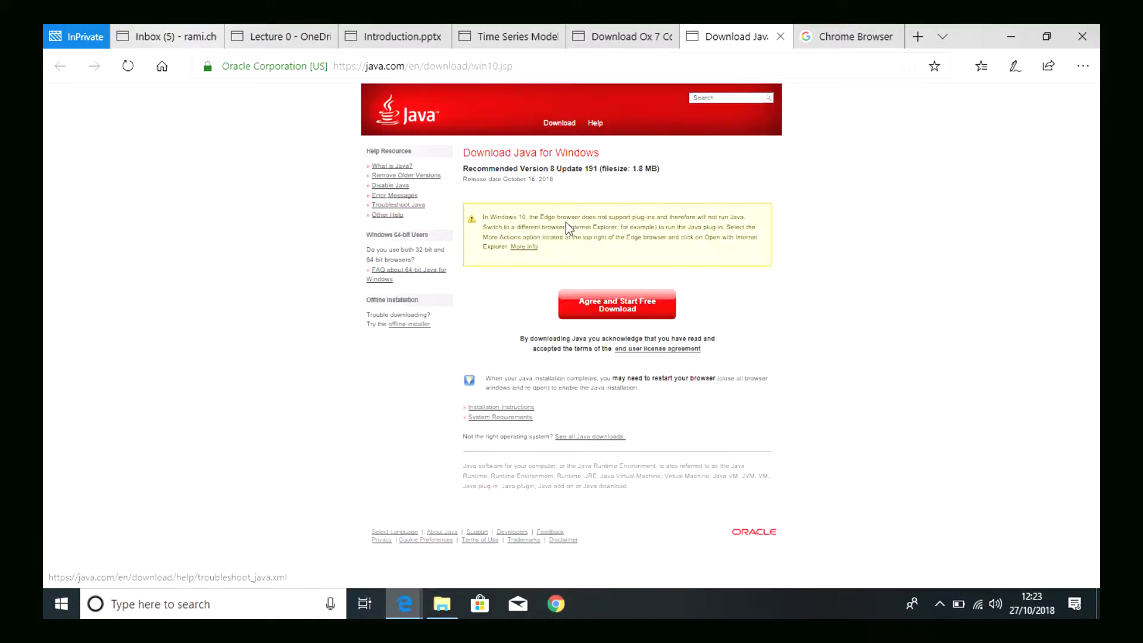
pyautogui.click(599, 316)
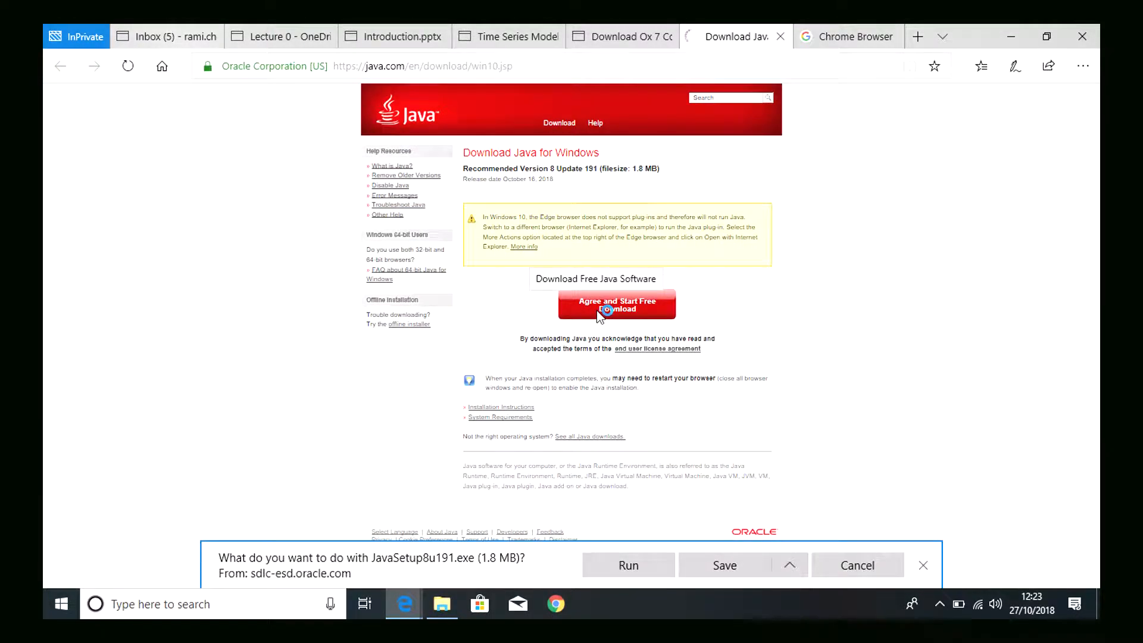
pyautogui.click(708, 564)
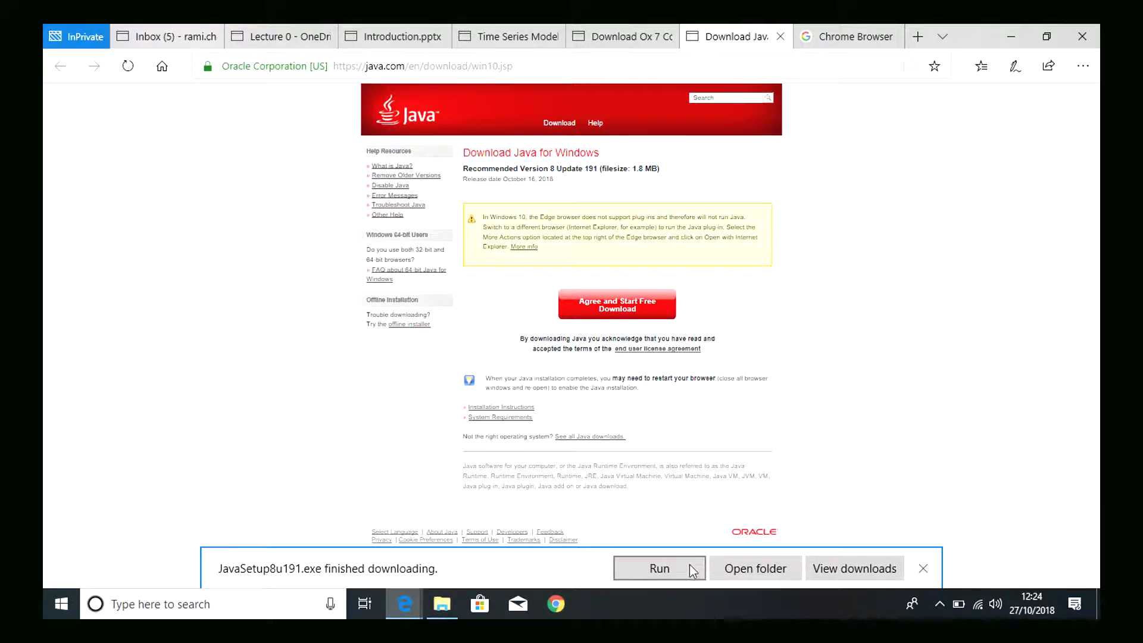
# Step: Run JavaSetup8u191.exe, launch it again from the Downloads folder, and allow it to make changes to the device
pyautogui.click(690, 566)
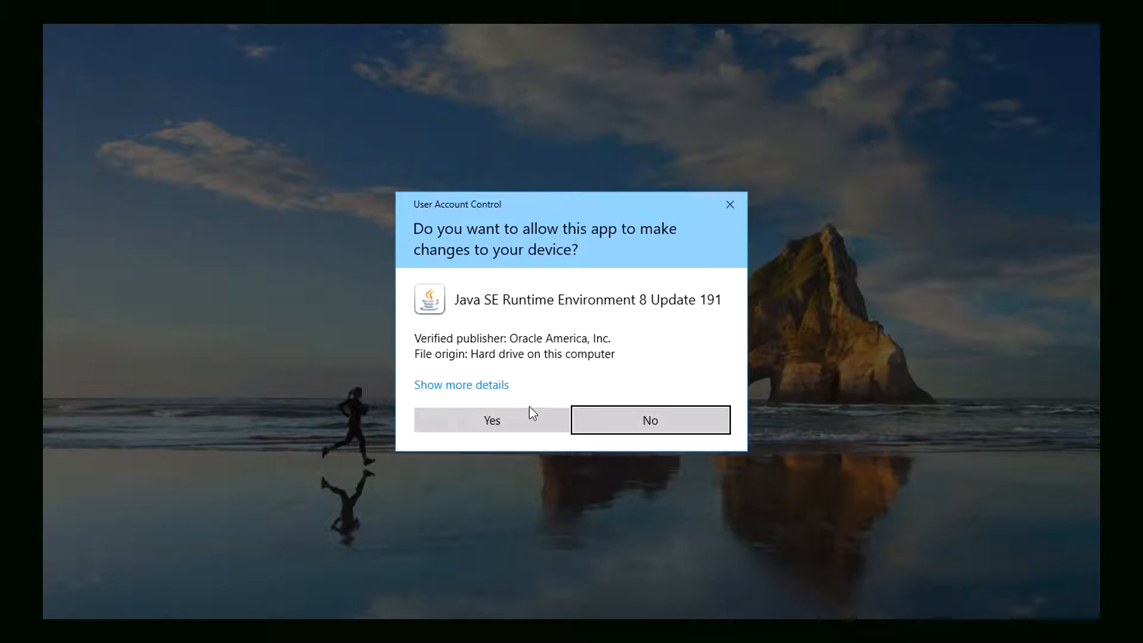
pyautogui.click(528, 412)
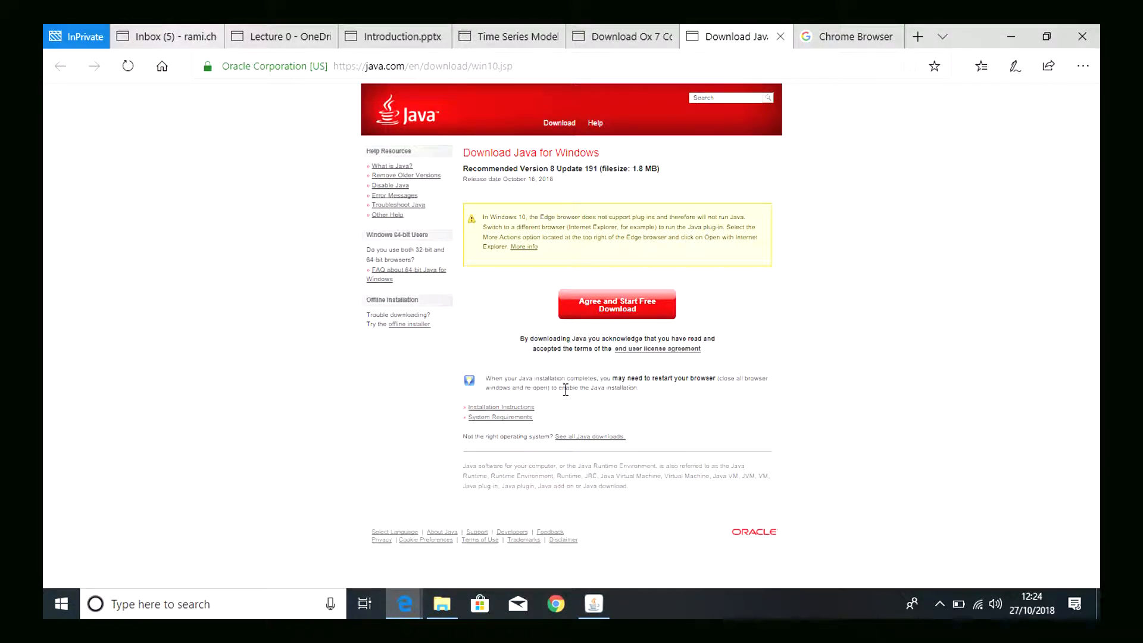
pyautogui.click(445, 611)
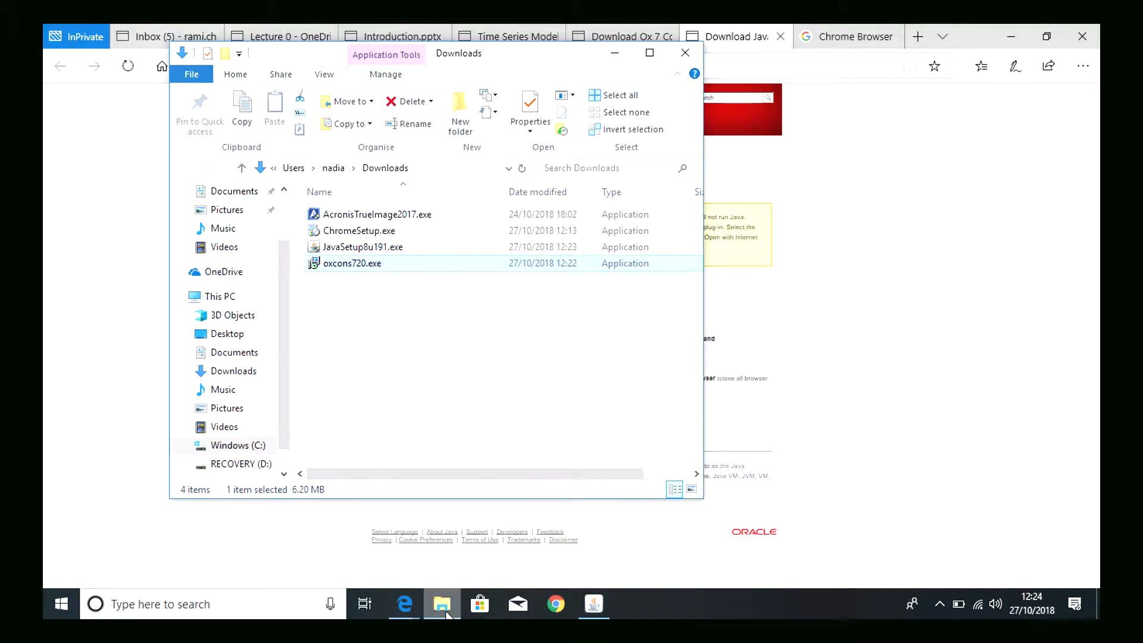
pyautogui.click(460, 248)
pyautogui.doubleClick(460, 247)
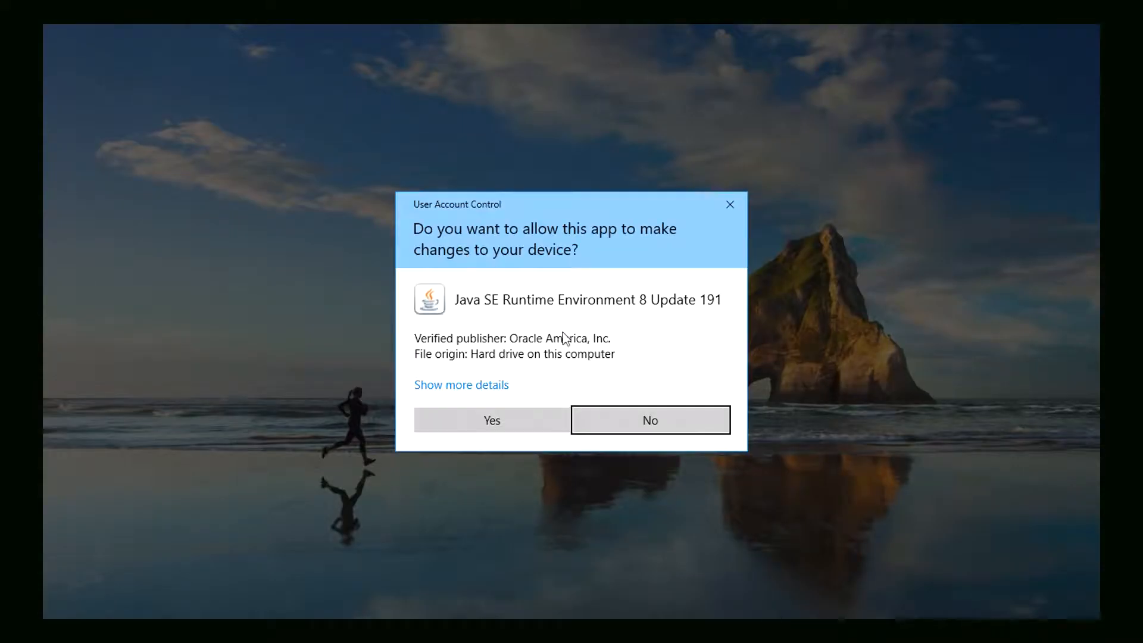
pyautogui.click(521, 416)
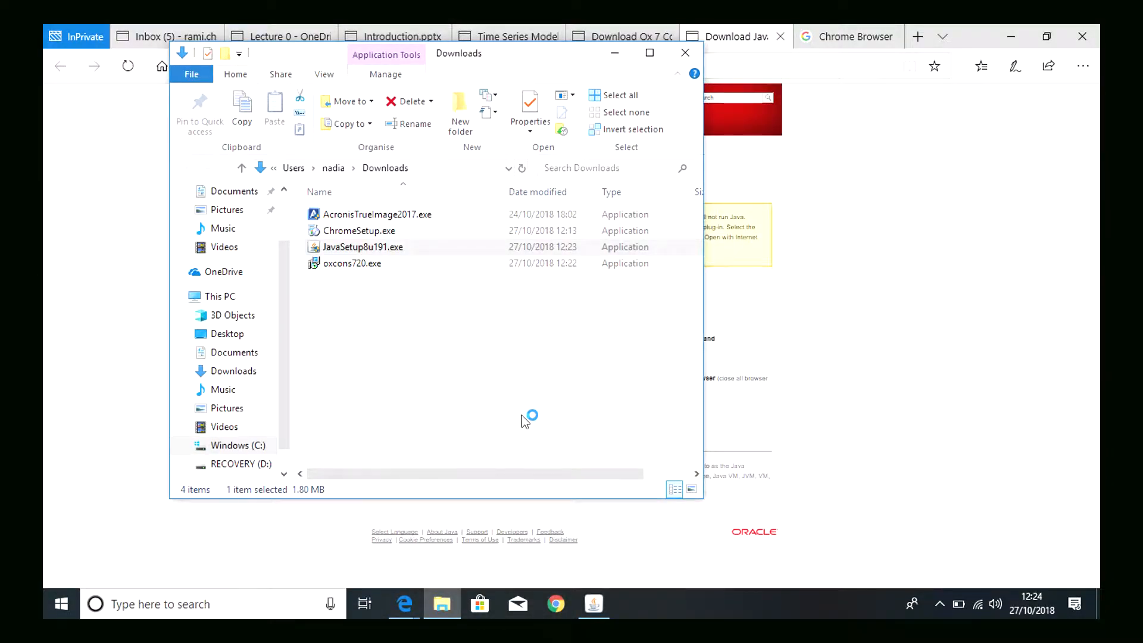
# Step: Bring up the Java Setup welcome window and start the installation in the default destination folder
pyautogui.click(654, 367)
pyautogui.click(593, 602)
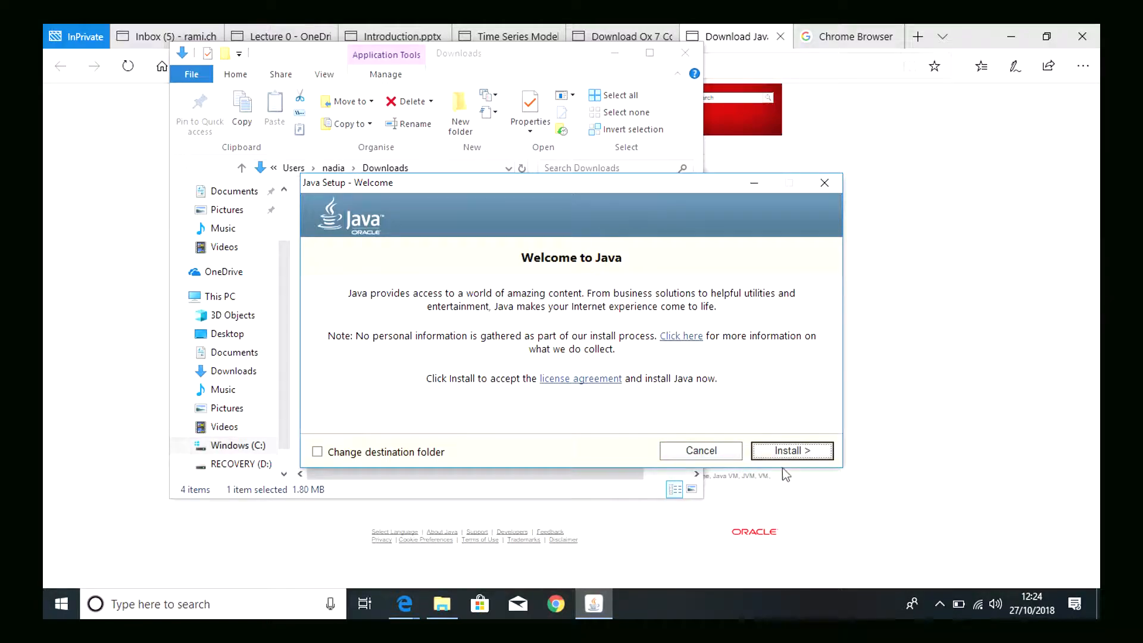
pyautogui.click(825, 451)
pyautogui.click(778, 447)
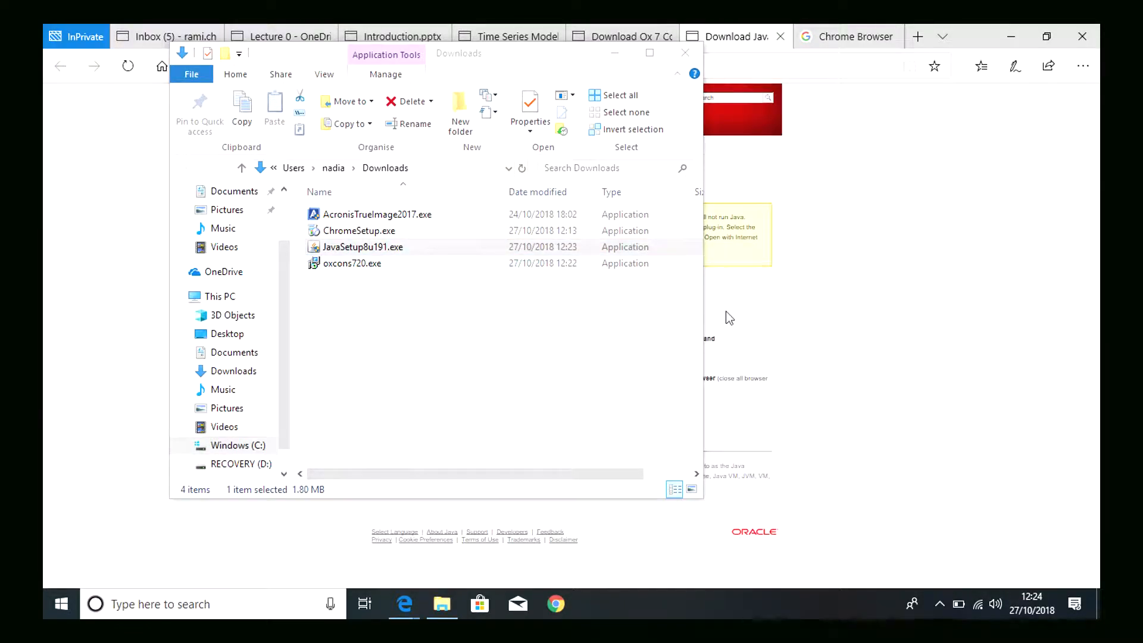
# Step: Search Windows for "java" and clear the search text
pyautogui.press('super')
pyautogui.write('java')
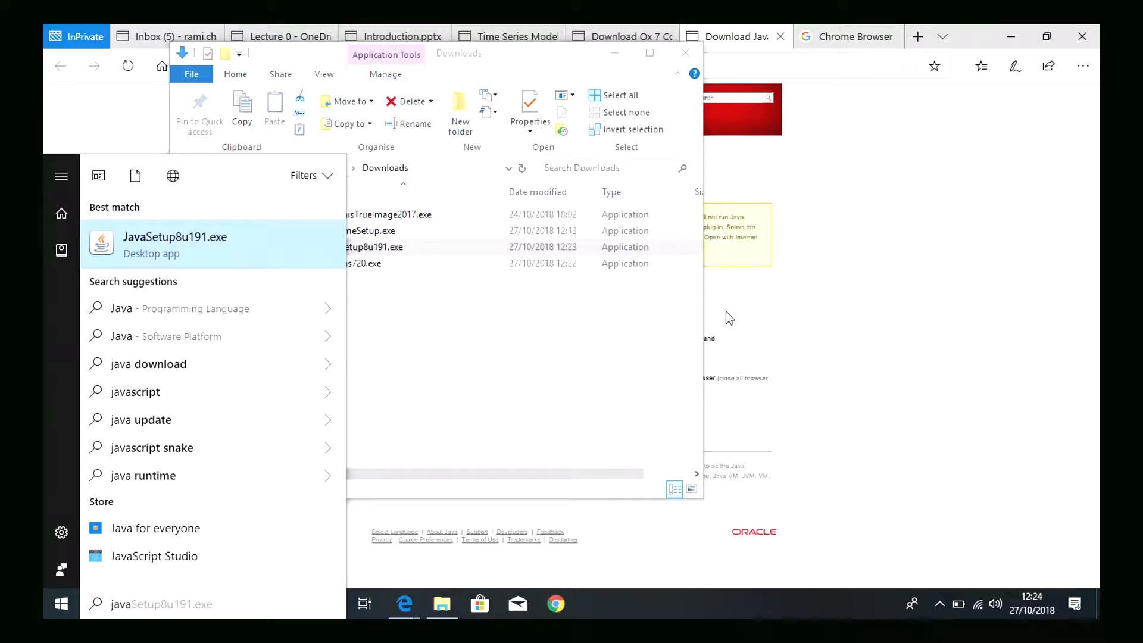
pyautogui.press('BackSpace')
pyautogui.press('BackSpace')
pyautogui.press('BackSpace')
pyautogui.press('BackSpace')
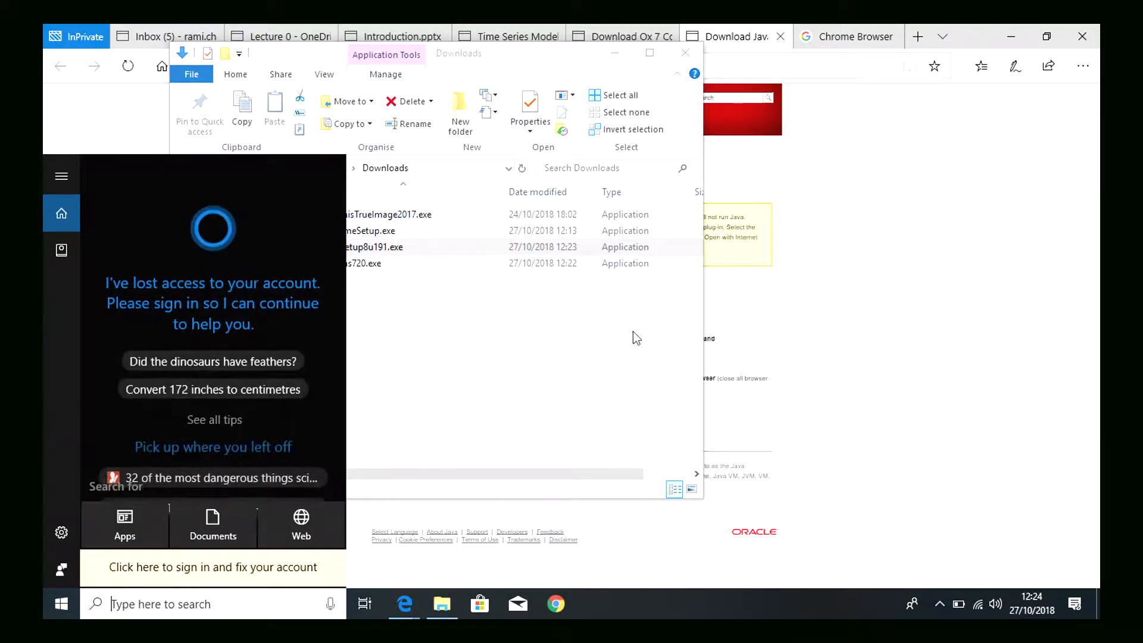
# Step: Relaunch JavaSetup8u191.exe from the Downloads folder, allow its changes, and bring the Java Setup progress window forward
pyautogui.click(613, 342)
pyautogui.click(402, 253)
pyautogui.doubleClick(402, 253)
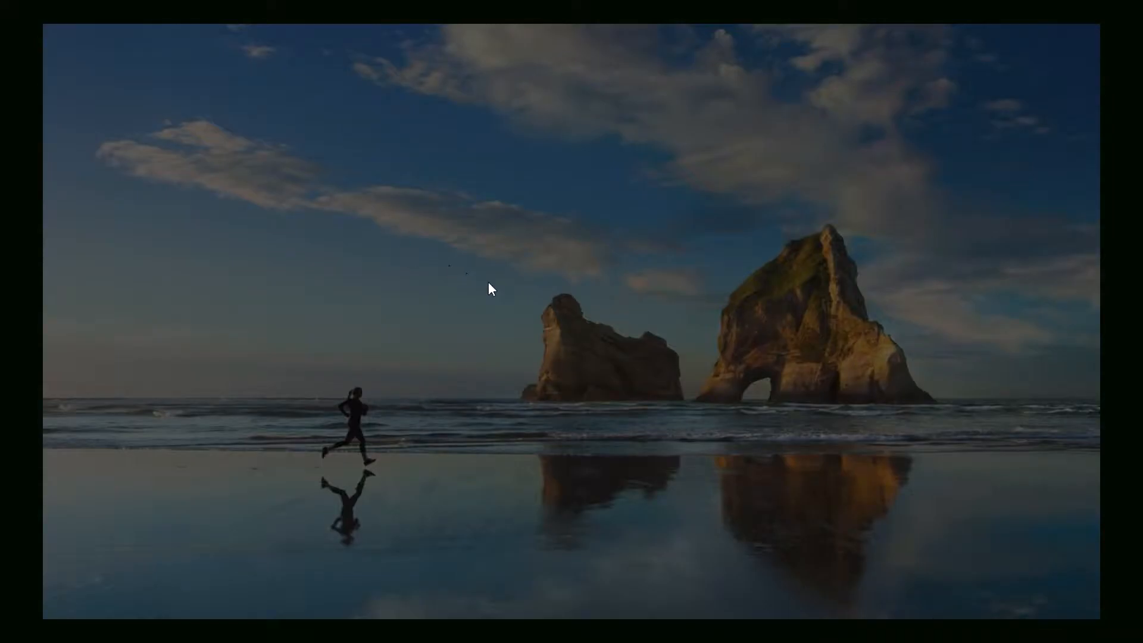
pyautogui.click(524, 421)
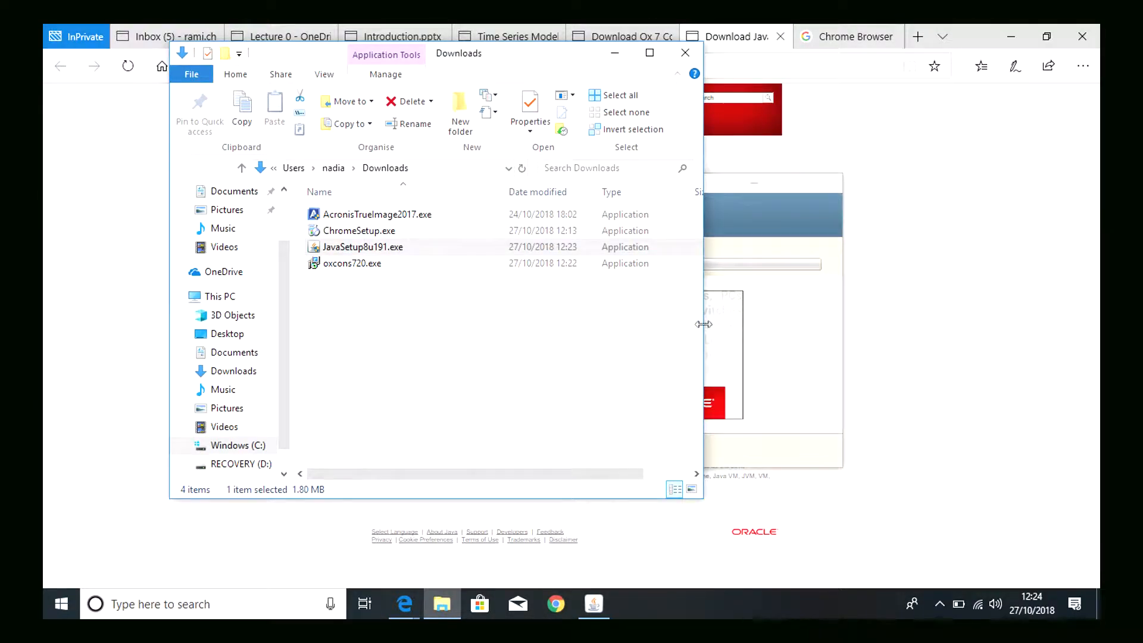
pyautogui.click(655, 365)
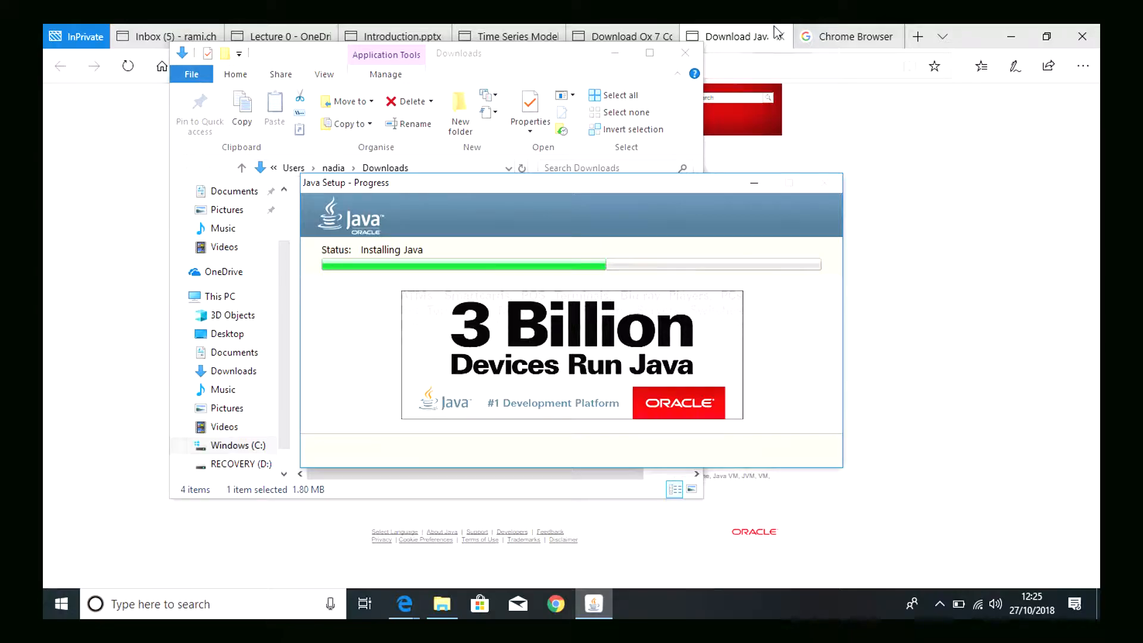
pyautogui.click(404, 40)
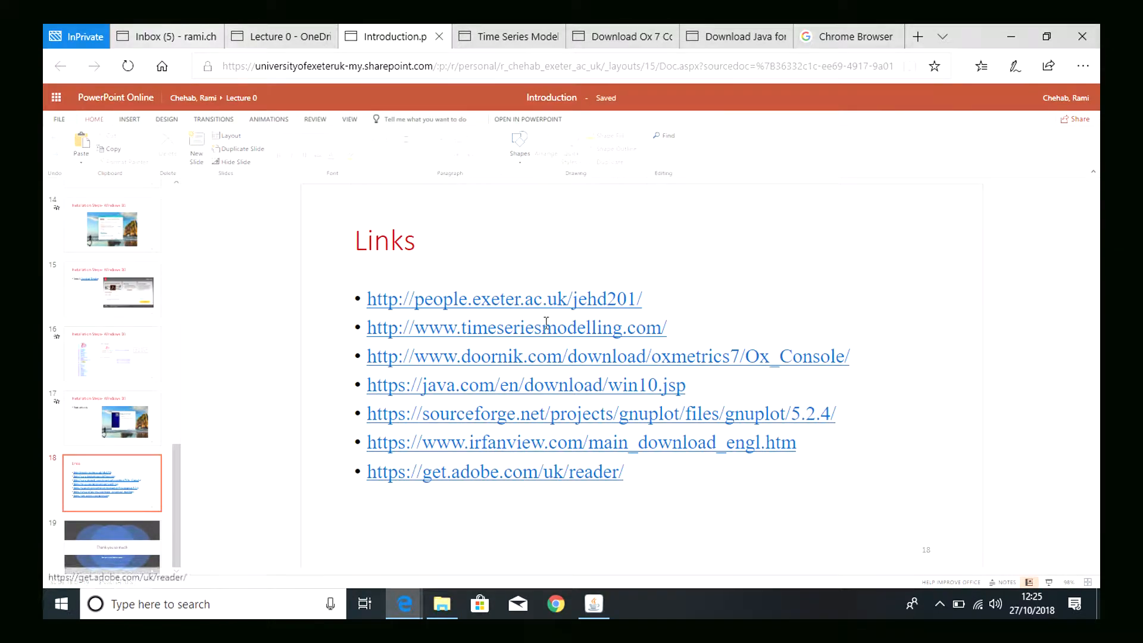
pyautogui.click(497, 29)
pyautogui.click(602, 33)
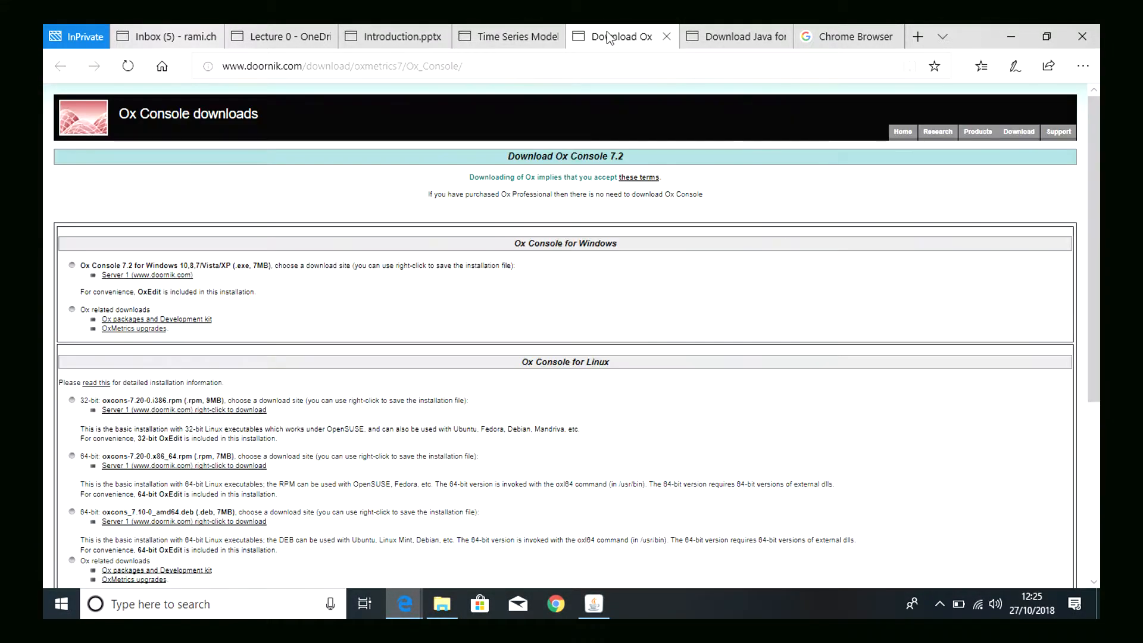
pyautogui.click(700, 27)
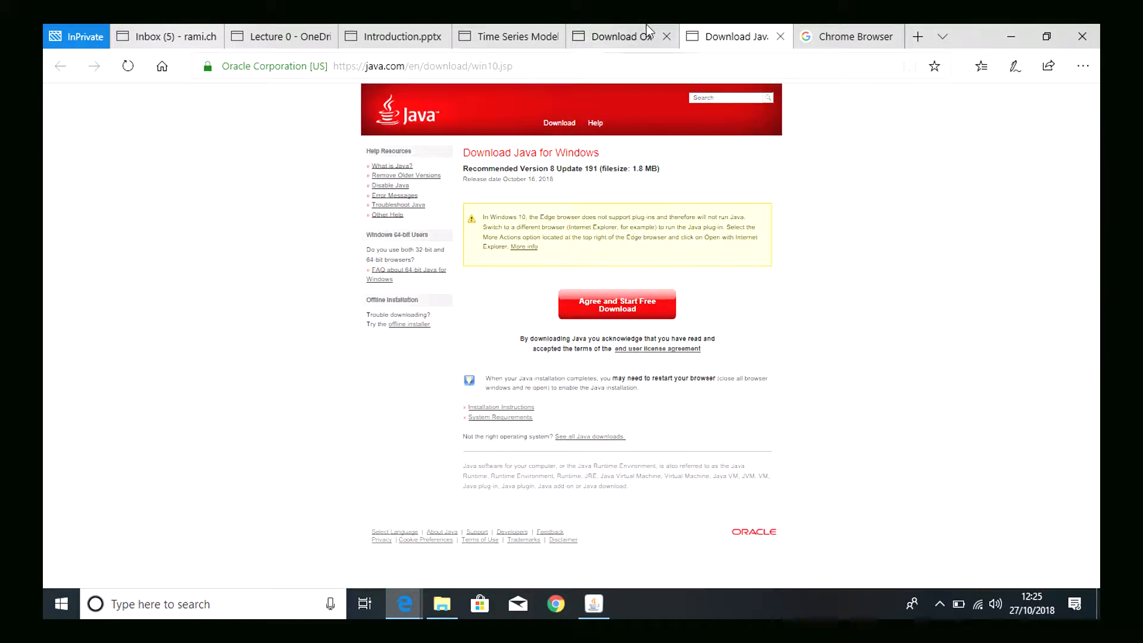
# Step: Close the Java download, Ox Console download and Chrome download pages, keeping the Time Series Modelling page open
pyautogui.click(780, 36)
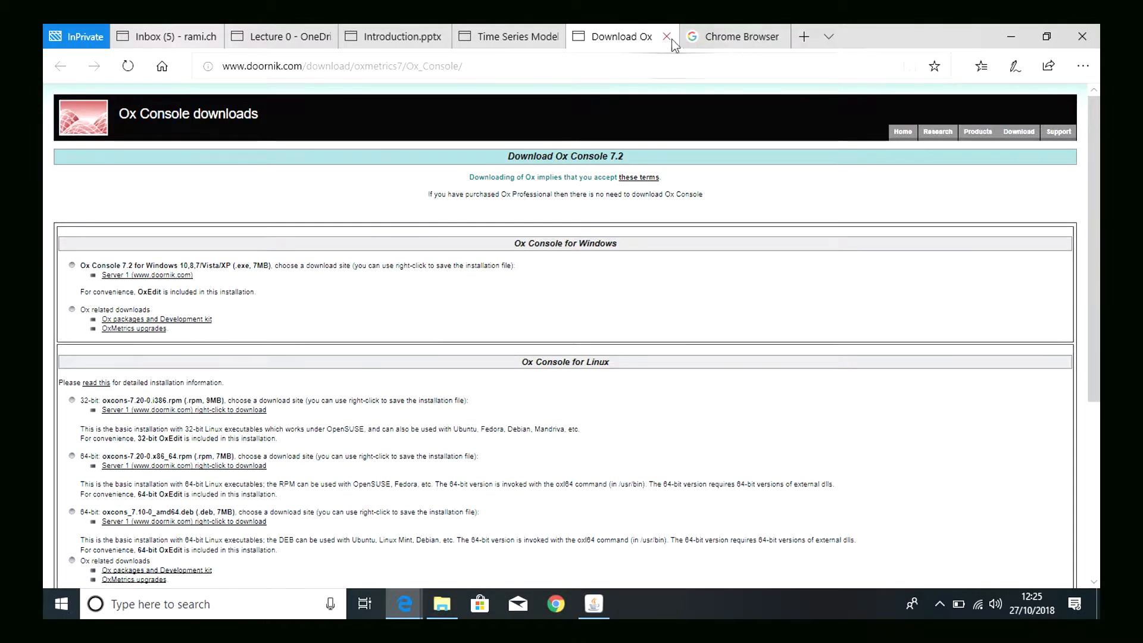
pyautogui.click(666, 34)
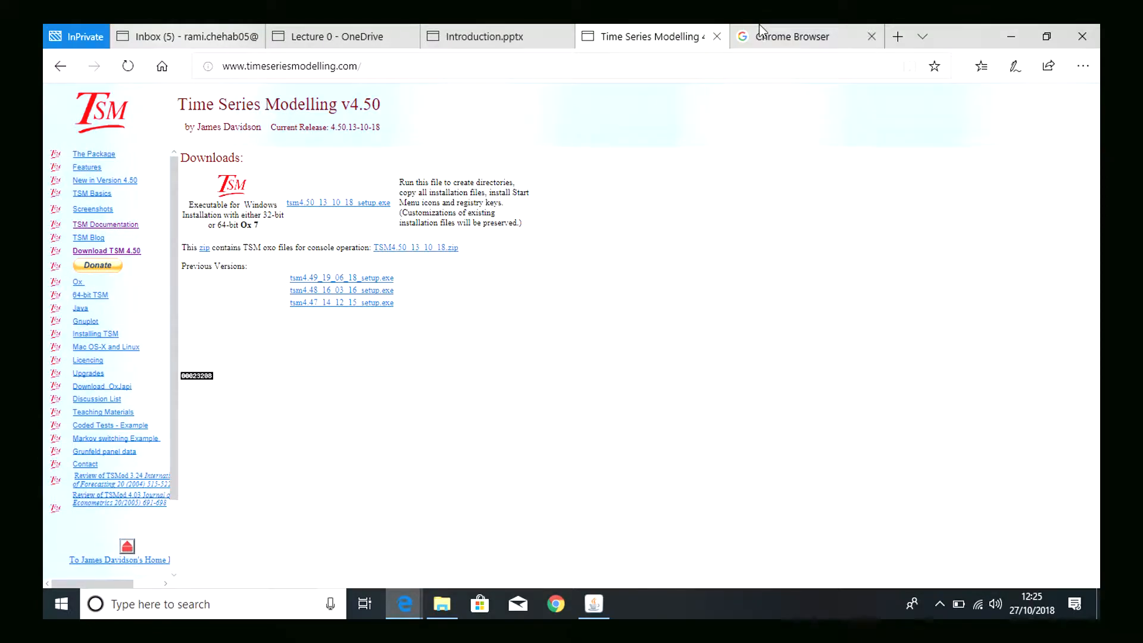
pyautogui.click(774, 33)
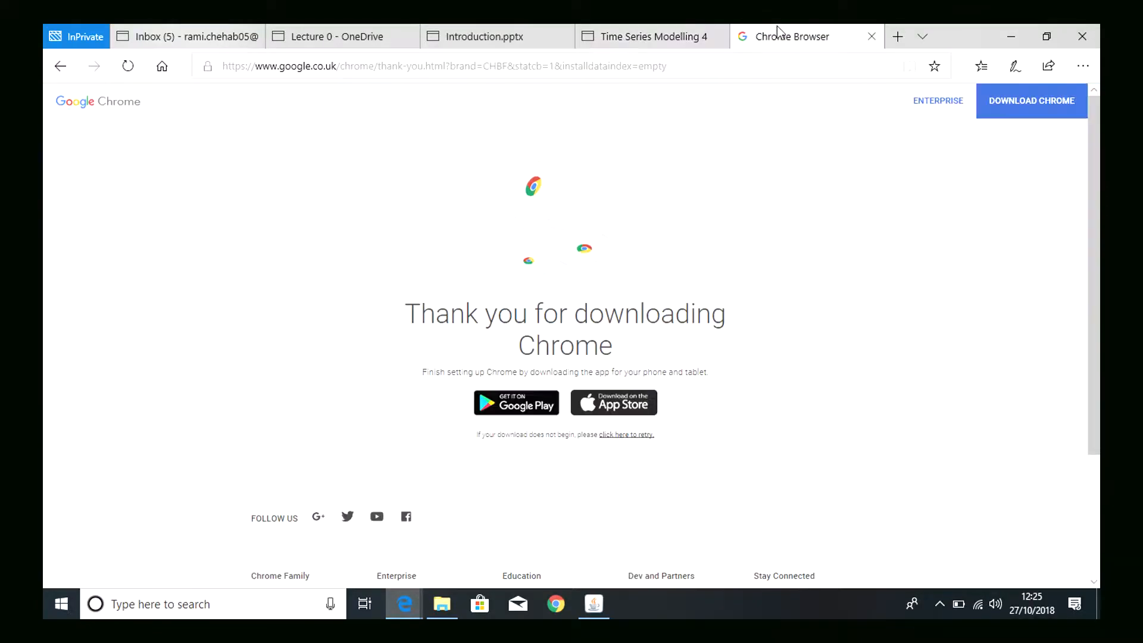
pyautogui.click(872, 37)
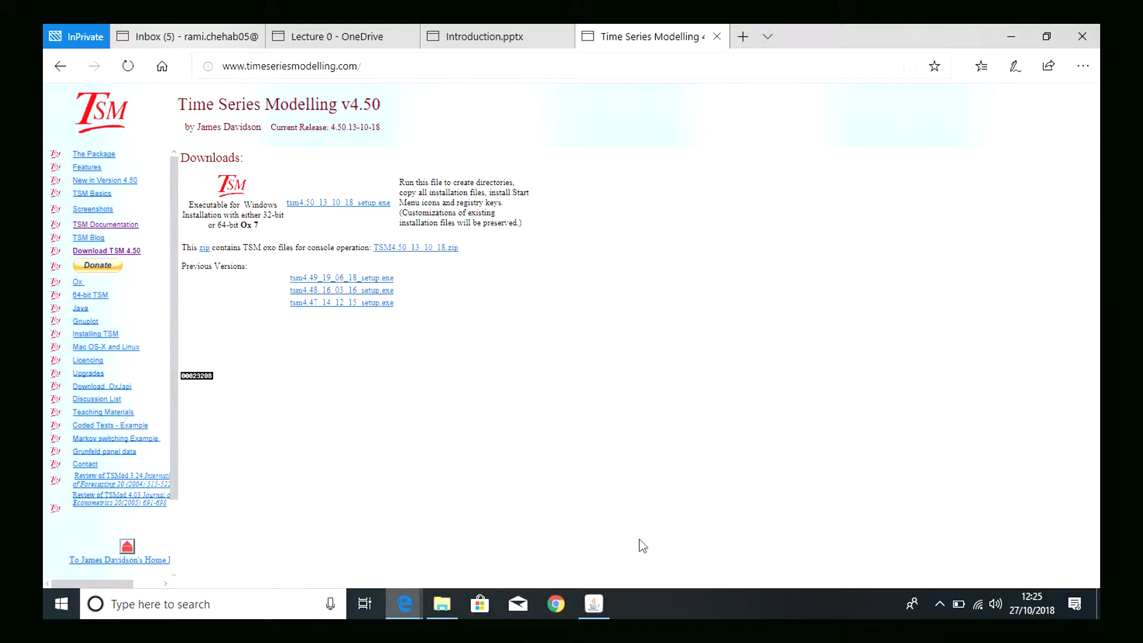
# Step: Bring the Java Setup window forward and close it once the installation completes
pyautogui.click(587, 608)
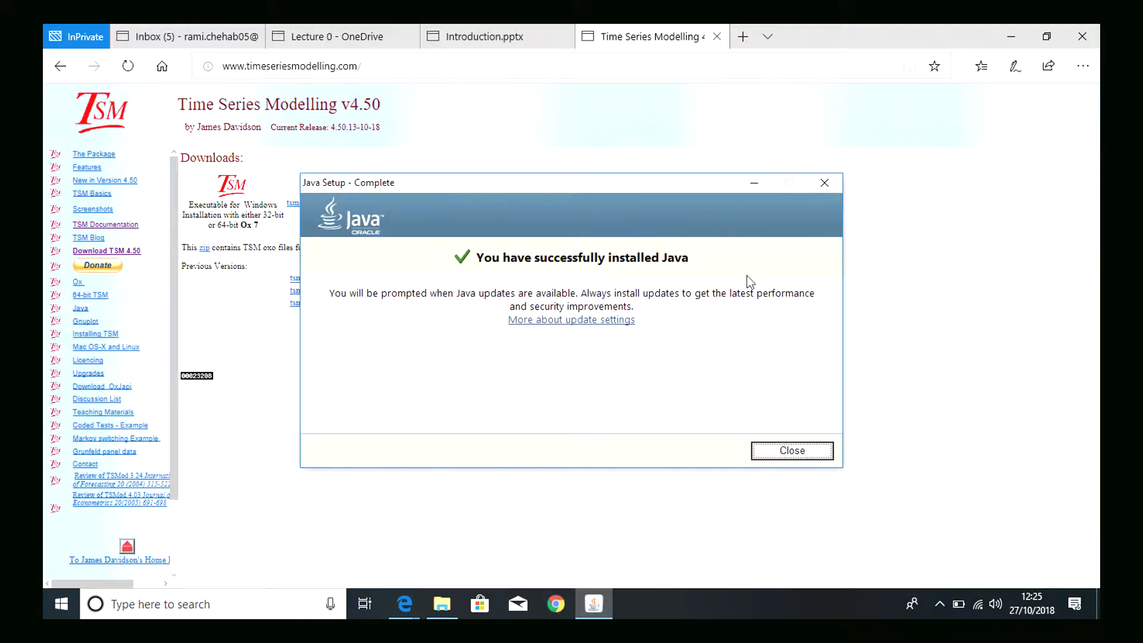
pyautogui.click(771, 452)
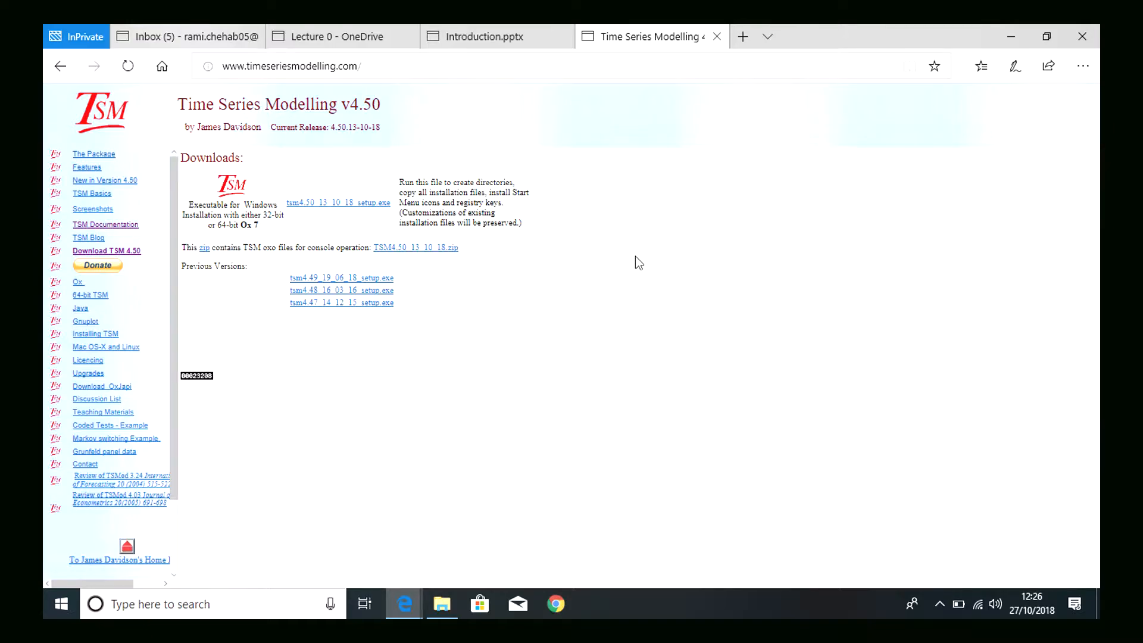
# Step: Open the SourceForge gnuplot 5.2.4 link from the Links slide of Introduction.pptx in a new tab and accept the site's privacy terms
pyautogui.click(470, 31)
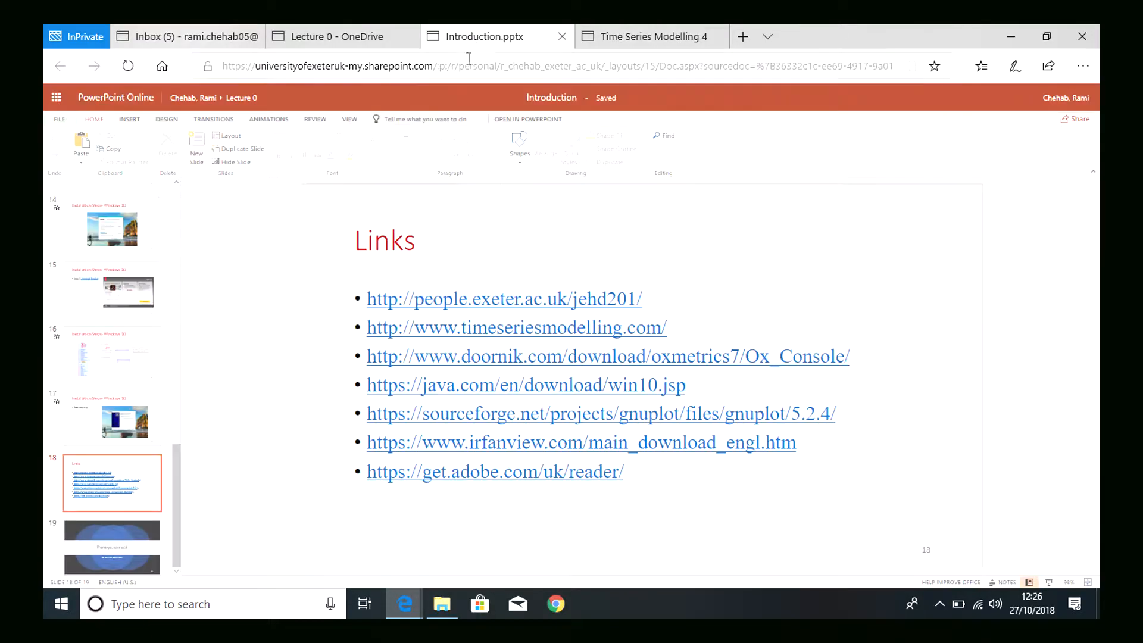
pyautogui.keyDown('ctrl'); pyautogui.click(513, 411); pyautogui.keyUp('ctrl')
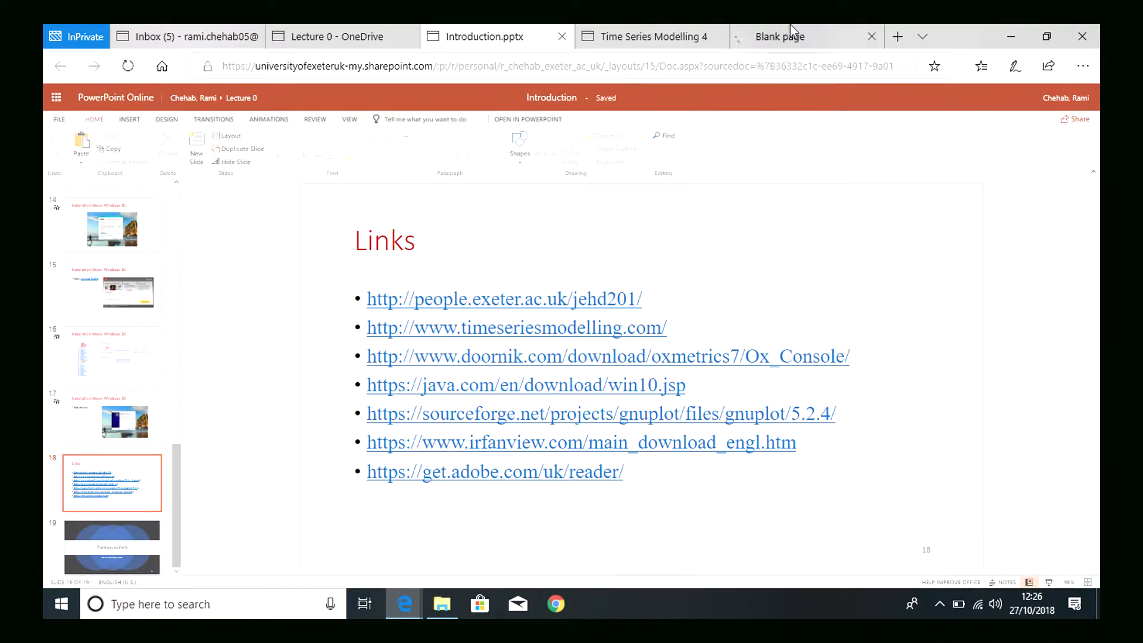
pyautogui.click(789, 25)
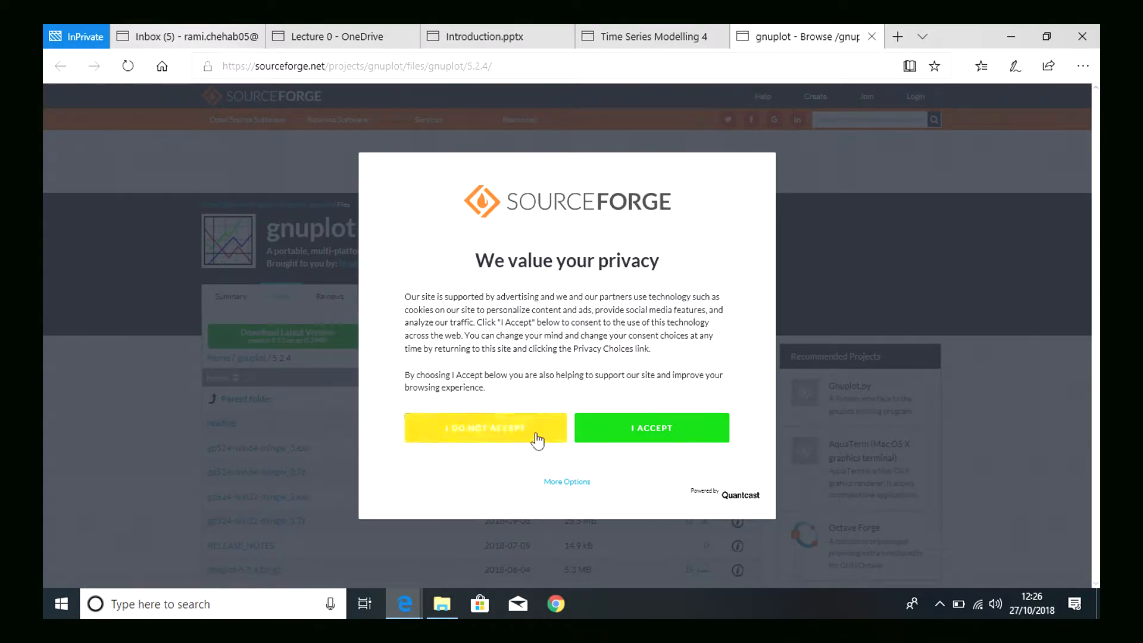
pyautogui.click(618, 433)
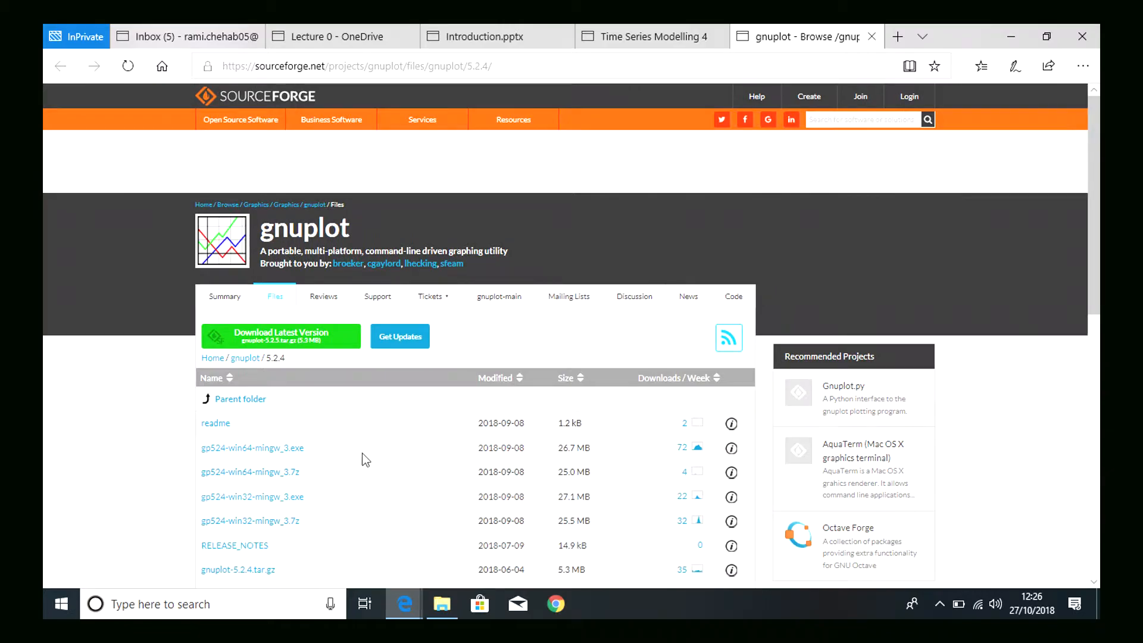
# Step: Download the 64-bit gnuplot installer gp524-win64-mingw_3.exe and save it
pyautogui.click(259, 450)
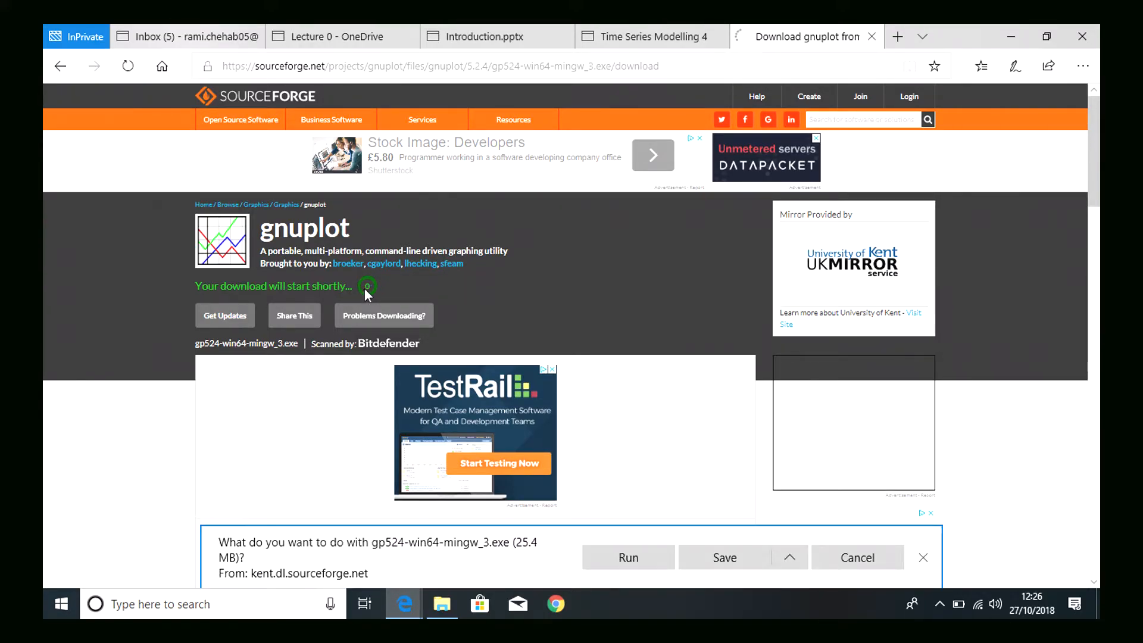
pyautogui.click(723, 557)
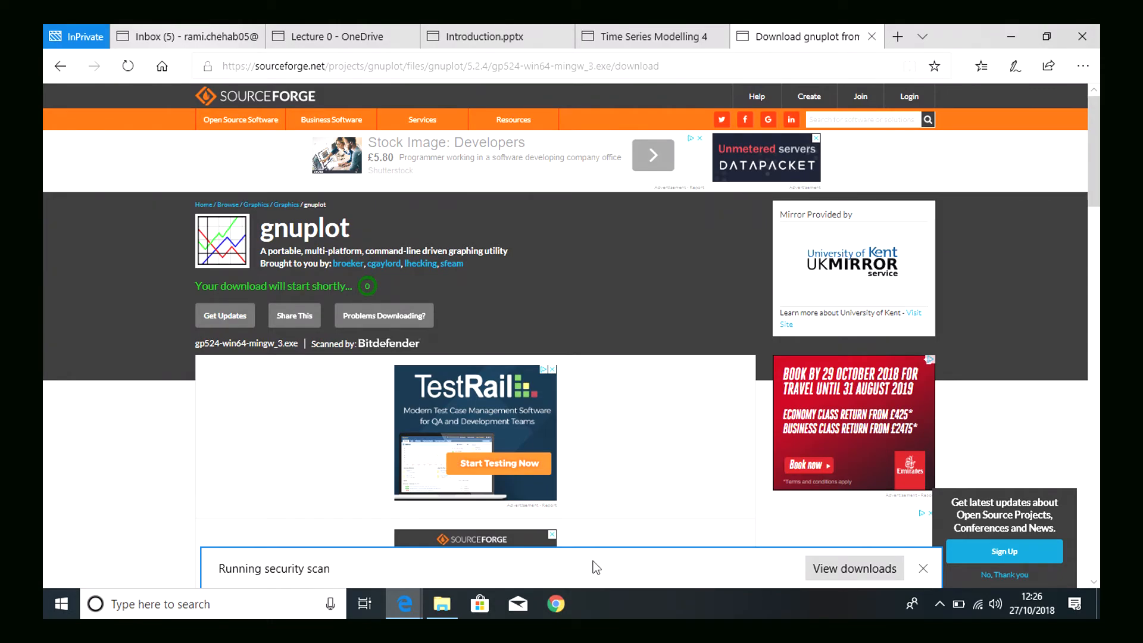
# Step: Switch to the Downloads folder in File Explorer to reach the gnuplot installer
pyautogui.moveTo(448, 598)
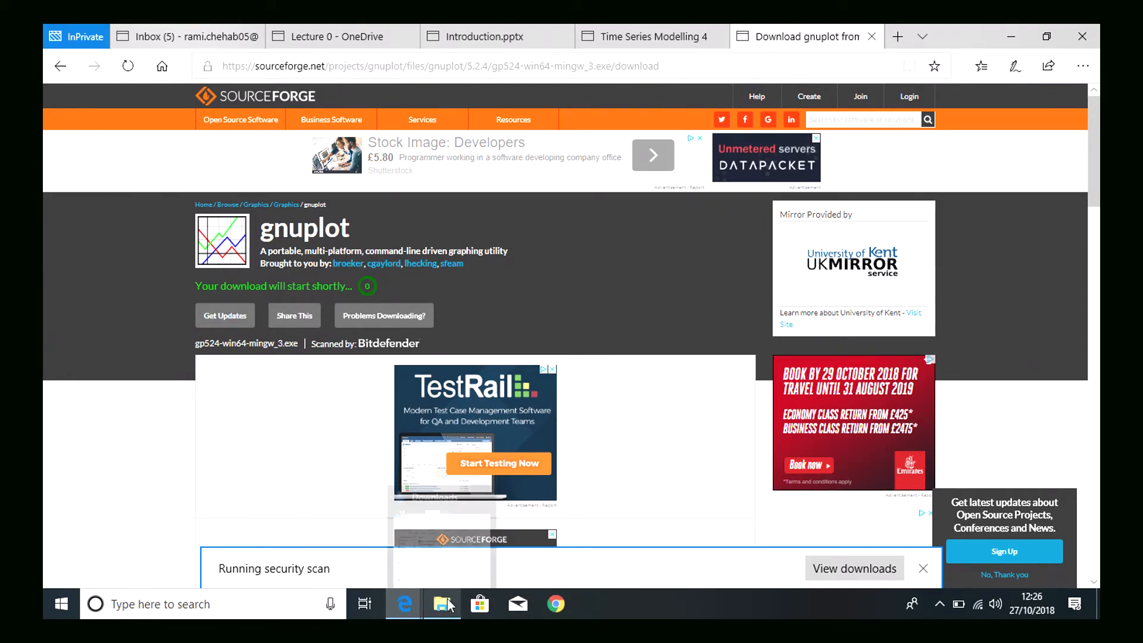
pyautogui.moveTo(484, 527)
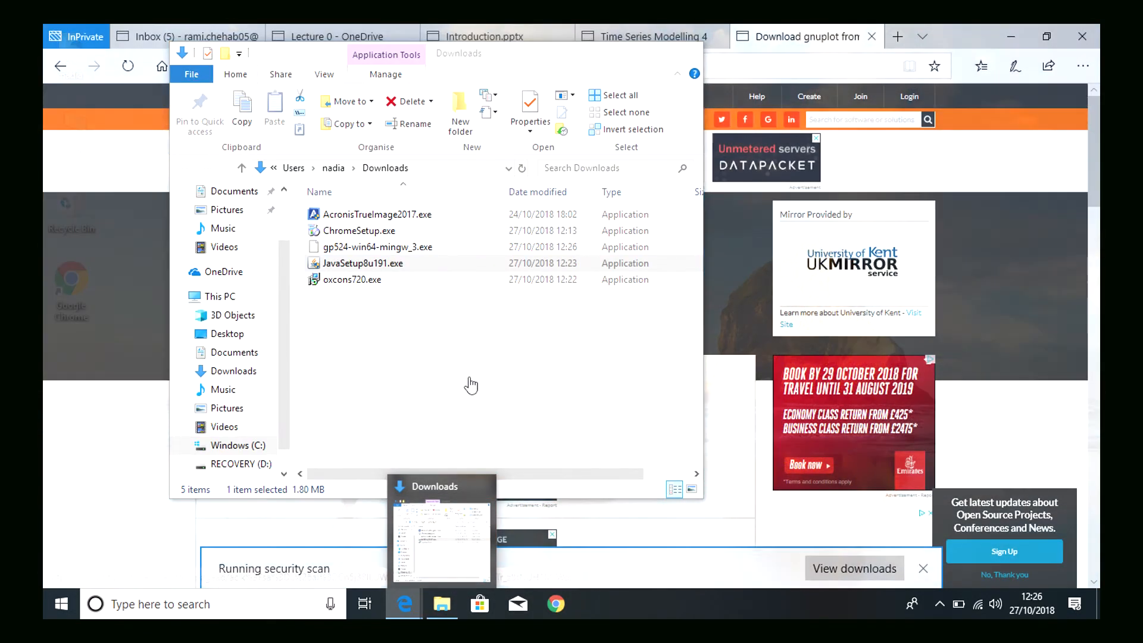